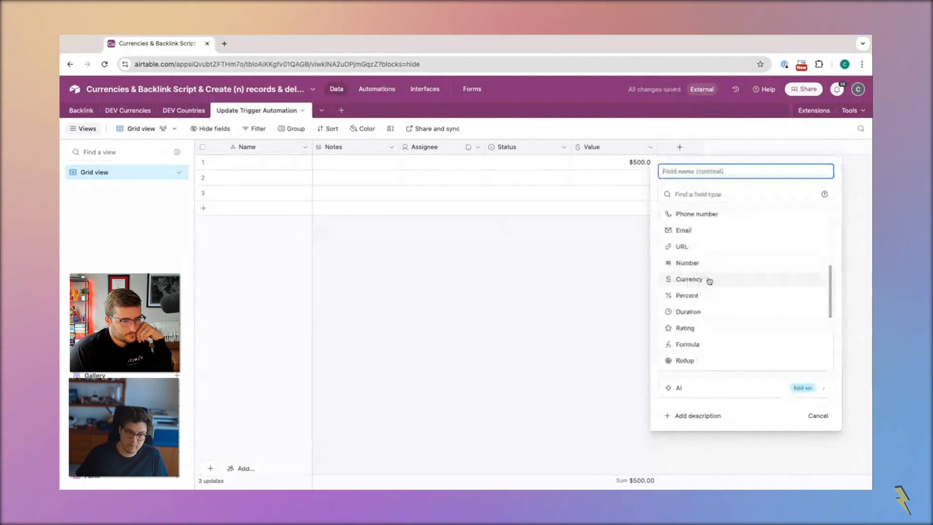
Start a new formula field in the Update Trigger Automation table and name it Employee Bonus Calculation
{"action": "scroll", "coordinate": [699, 292], "scroll_direction": "down", "scroll_amount": 2}
{"action": "left_click", "coordinate": [695, 317]}
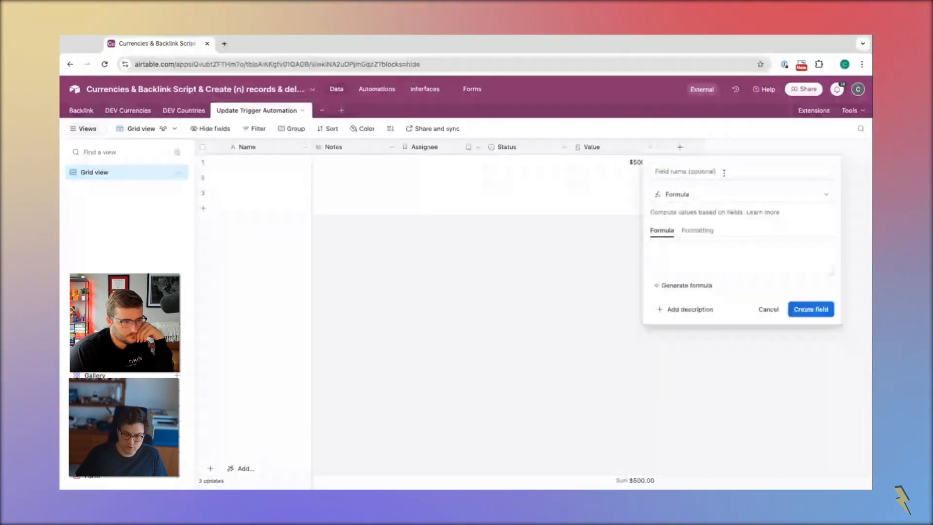
{"action": "left_click", "coordinate": [675, 172]}
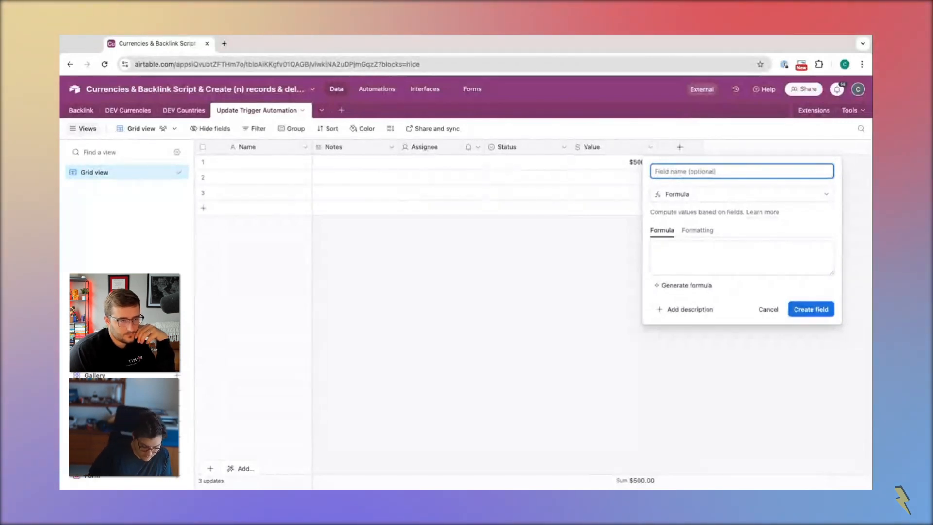
{"action": "type", "text": "Empl"}
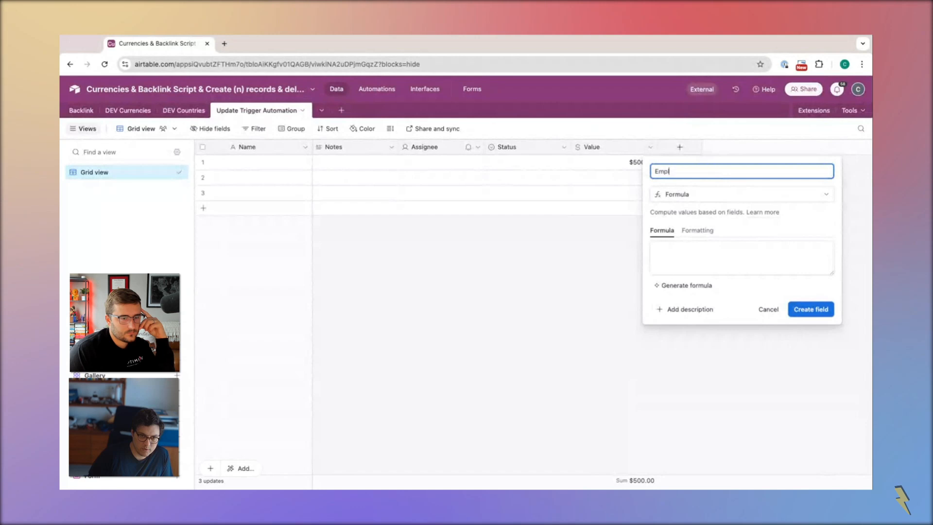
{"action": "type", "text": "oyee "}
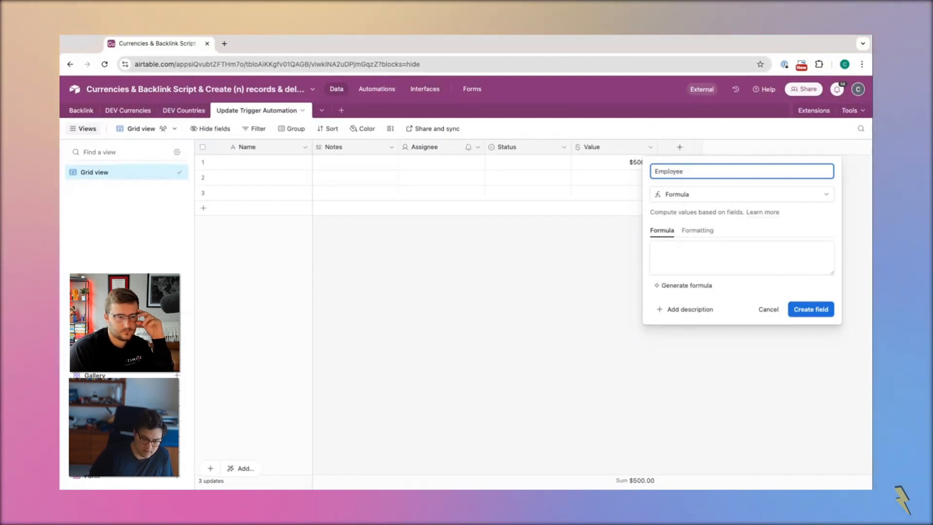
{"action": "type", "text": "Bonus Calculation"}
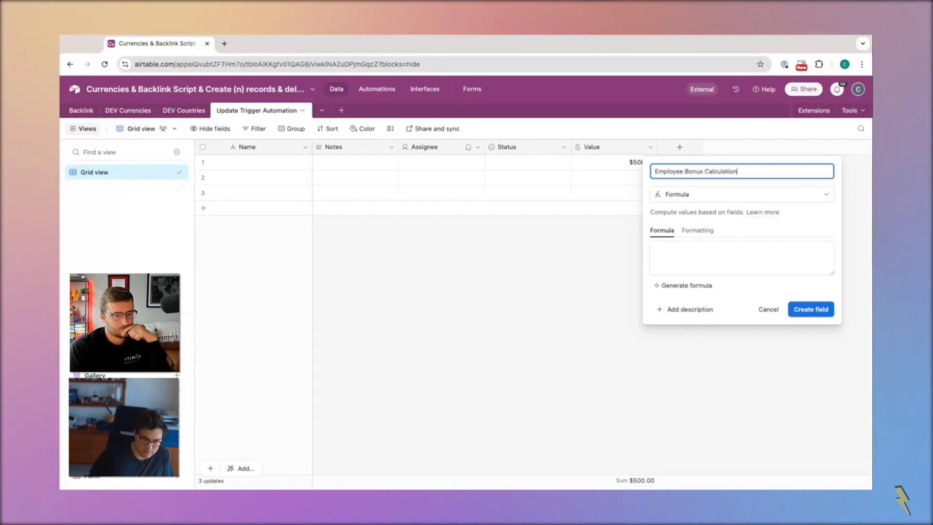
Enter the formula .2*Value for the Employee Bonus Calculation field and create the field
{"action": "left_click", "coordinate": [689, 265]}
{"action": "type", "text": "."}
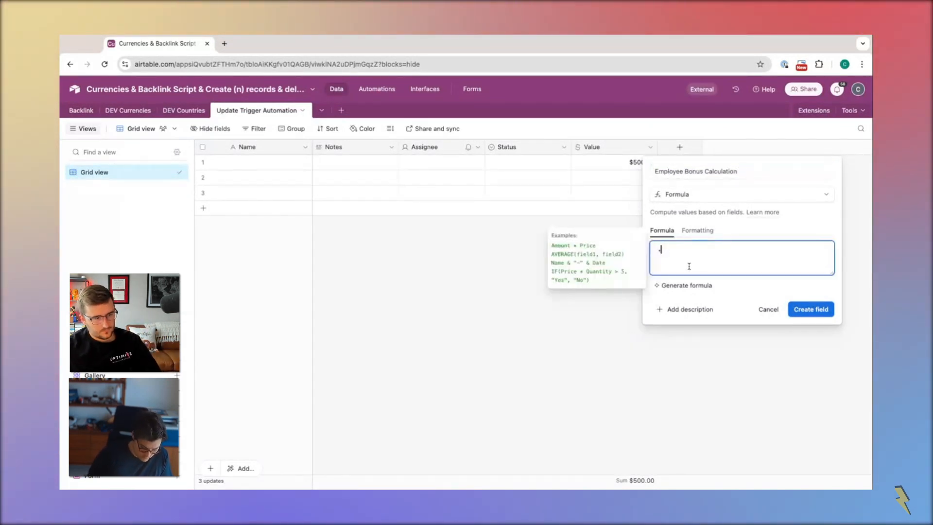
{"action": "type", "text": "2*v"}
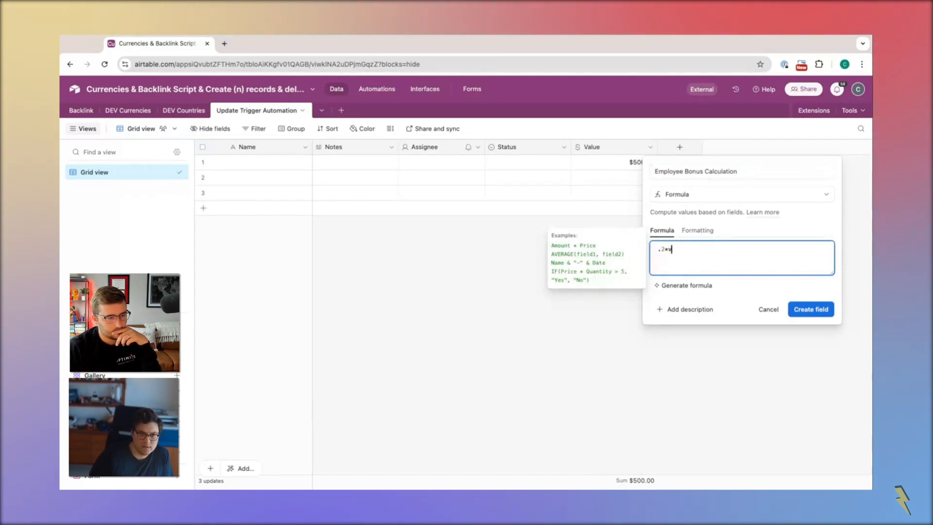
{"action": "type", "text": "alue"}
{"action": "key", "text": "Tab"}
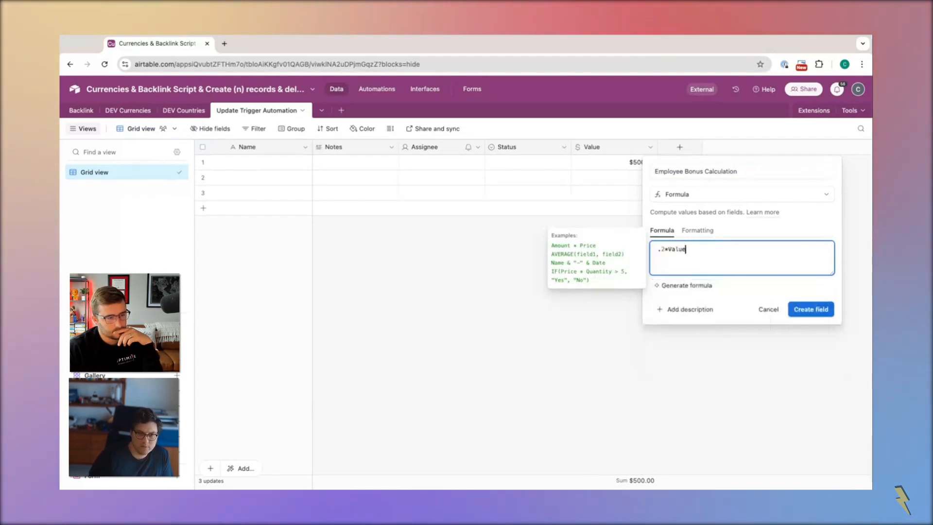
{"action": "left_click", "coordinate": [806, 309]}
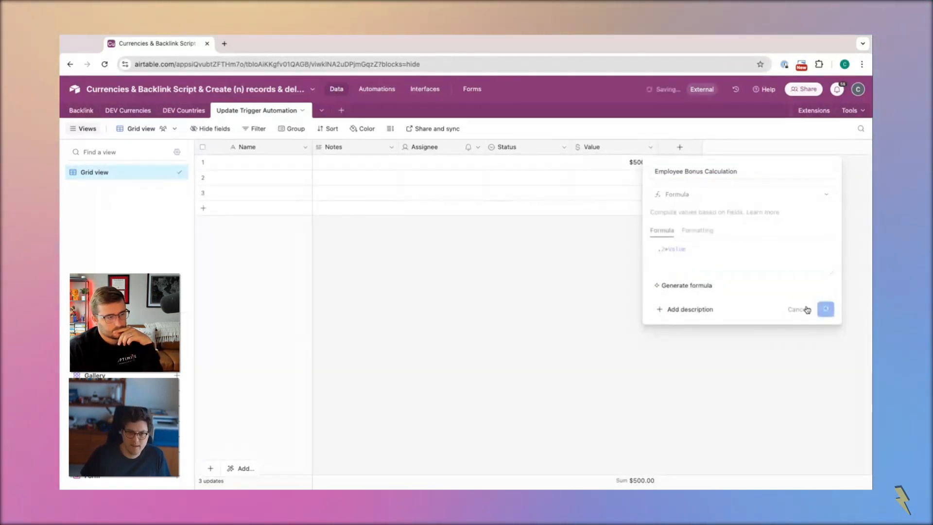
Format the Employee Bonus Calculation results as Currency and save the field
{"action": "left_click", "coordinate": [495, 230]}
{"action": "left_click", "coordinate": [488, 266]}
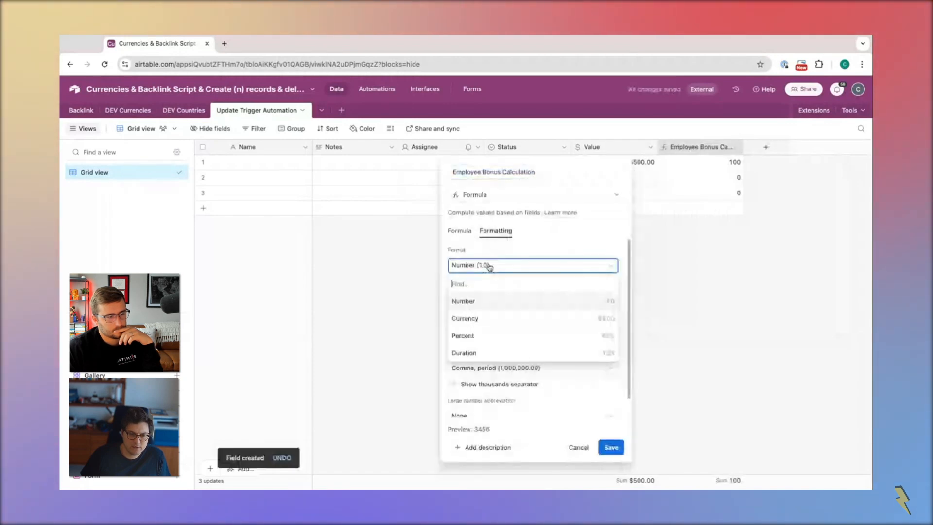
{"action": "left_click", "coordinate": [521, 318]}
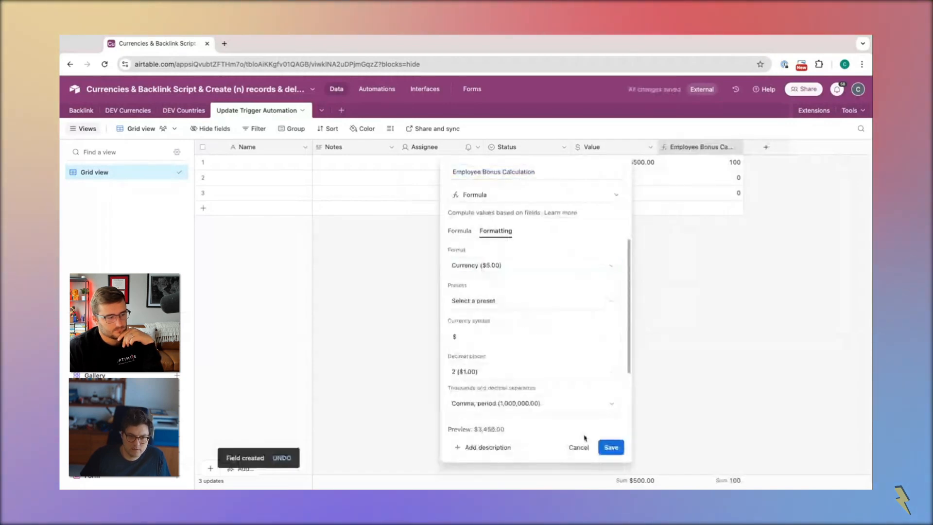
{"action": "left_click", "coordinate": [609, 447]}
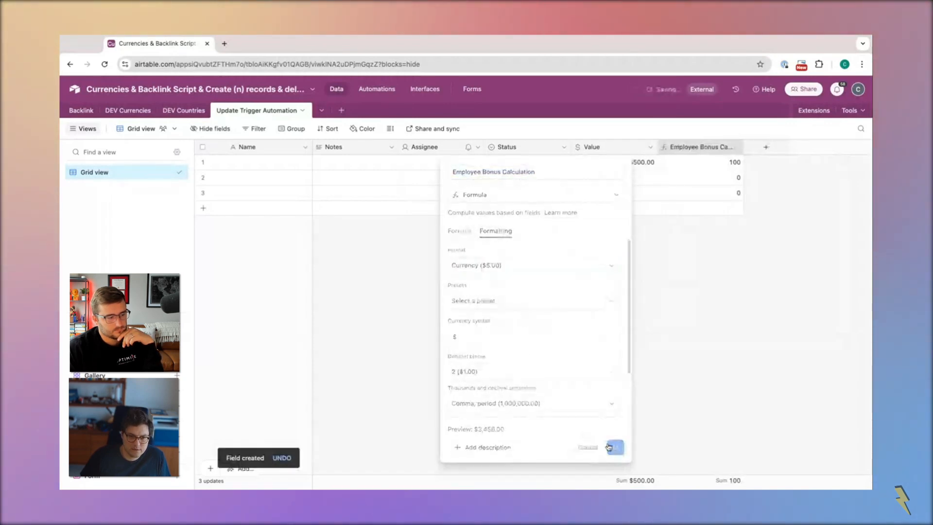
{"action": "left_click", "coordinate": [715, 164]}
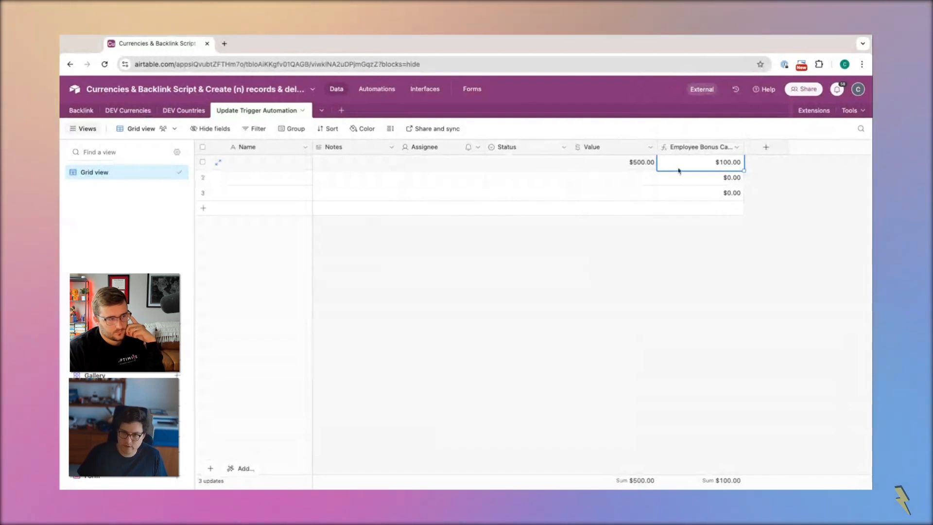
Add a new Currency field after Employee Bonus Calculation with the default formatting
{"action": "left_click", "coordinate": [771, 147]}
{"action": "scroll", "coordinate": [704, 311], "scroll_direction": "down", "scroll_amount": 3}
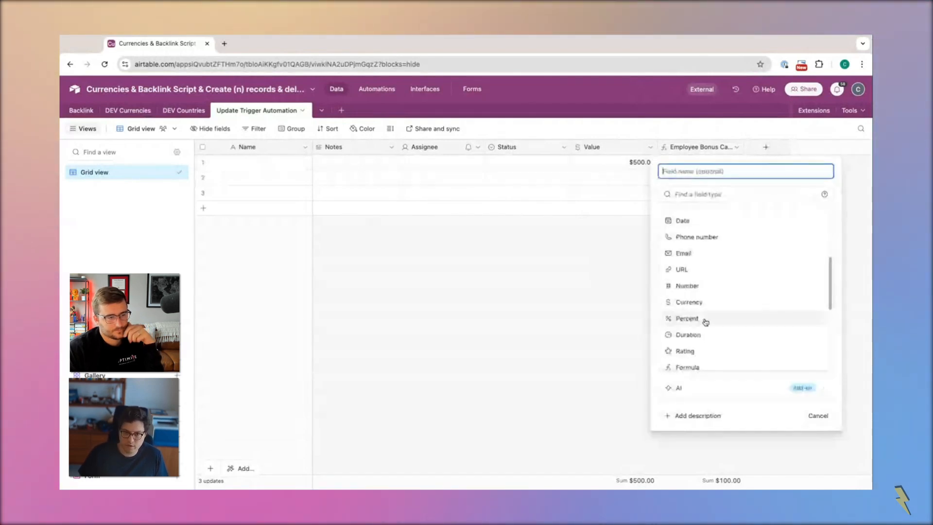
{"action": "left_click", "coordinate": [698, 303]}
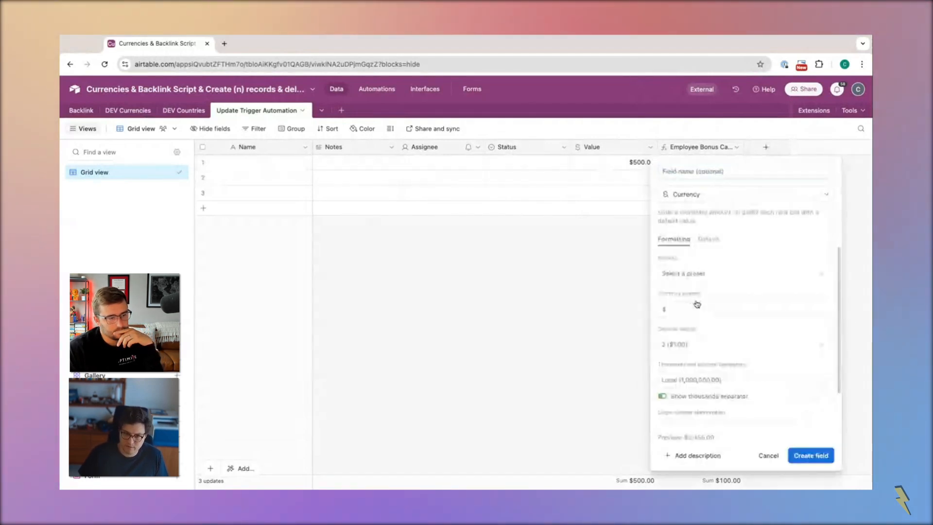
{"action": "left_click", "coordinate": [802, 456]}
Rename the new currency field as Employee Bonus (Final)
{"action": "double_click", "coordinate": [774, 150]}
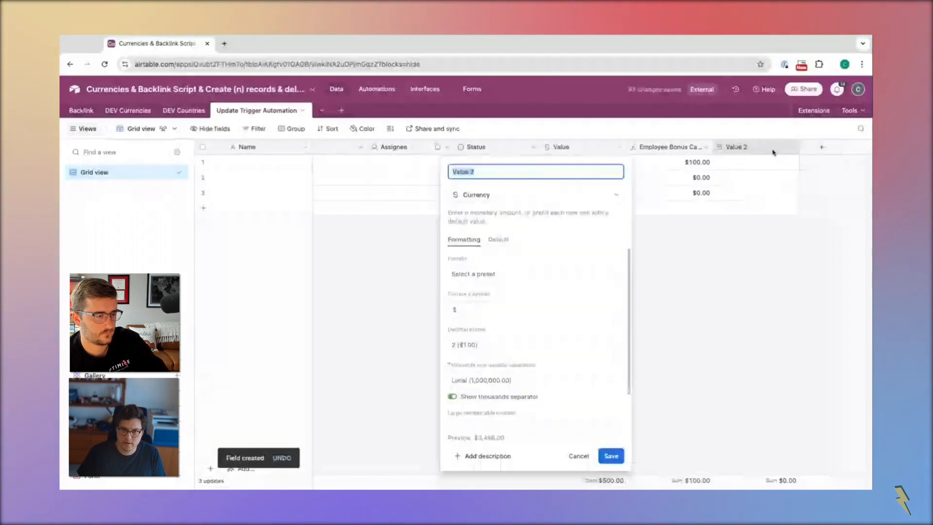
{"action": "type", "text": "Employ"}
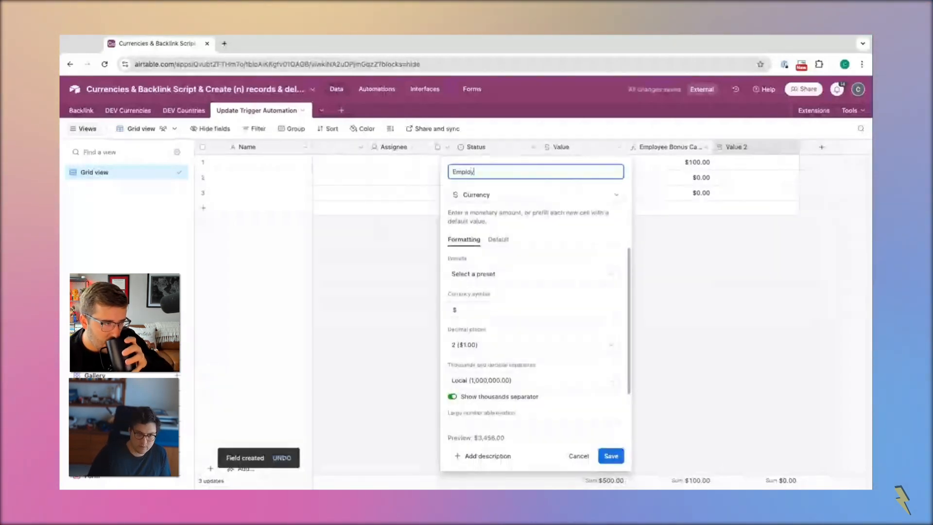
{"action": "type", "text": "ee Bonus (F"}
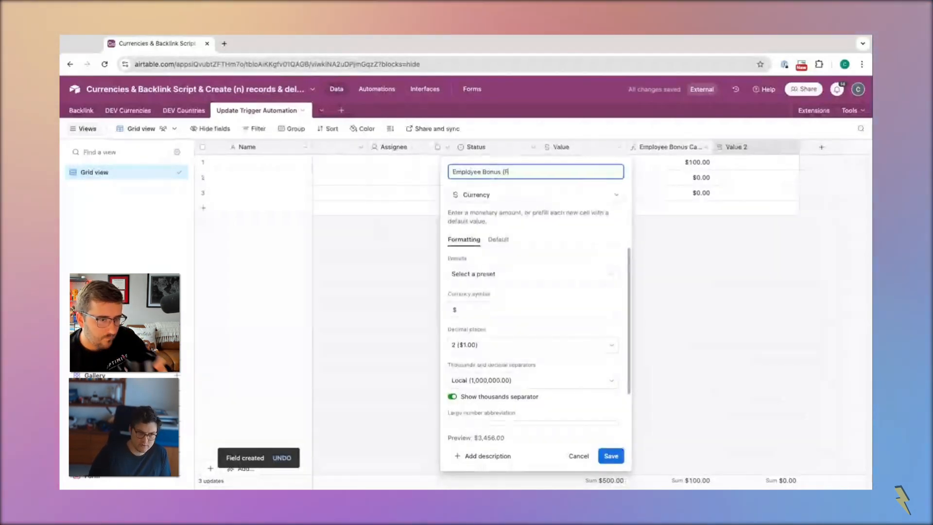
{"action": "type", "text": "i"}
{"action": "key", "text": "Return"}
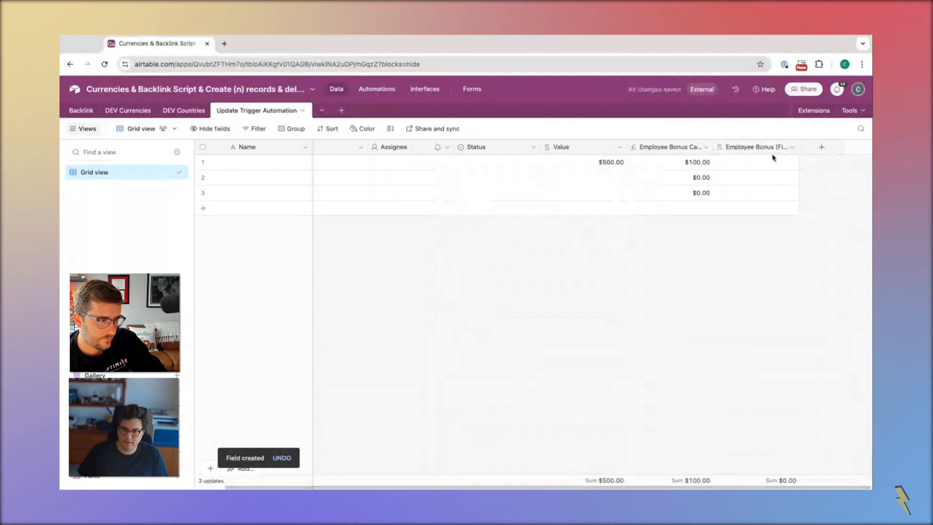
Copy the first record's Employee Bonus Calculation amount into its Employee Bonus (Final) cell
{"action": "left_click", "coordinate": [767, 161]}
{"action": "left_click", "coordinate": [660, 168]}
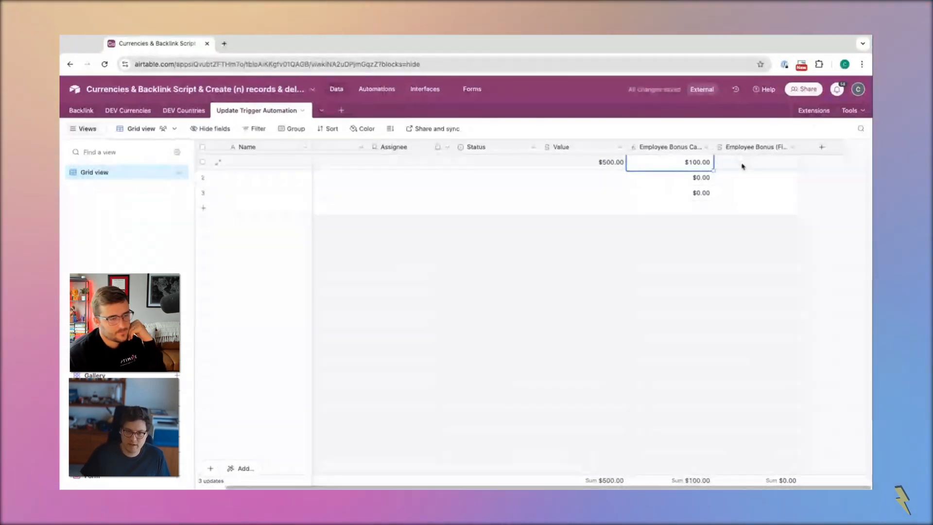
{"action": "key", "text": "ctrl+c"}
{"action": "left_click", "coordinate": [756, 163]}
{"action": "key", "text": "ctrl+v"}
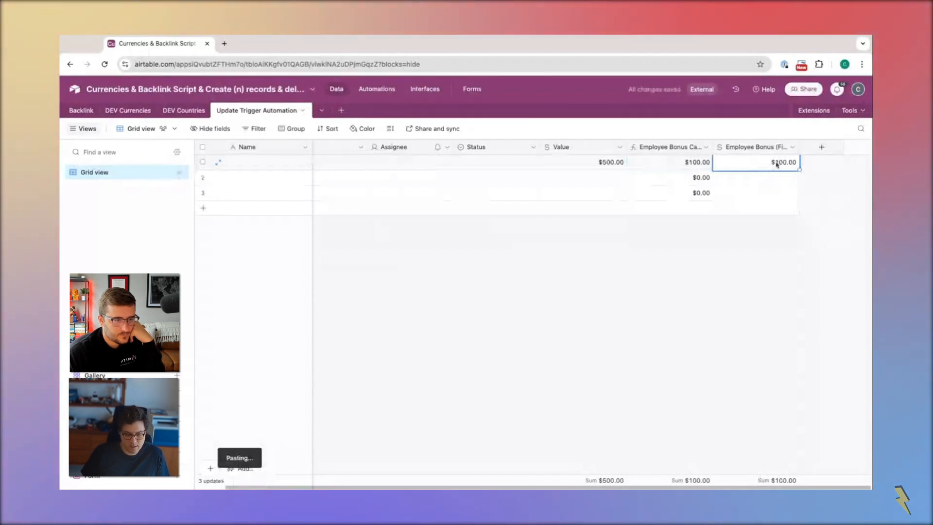
Set the first record's Value to 550 and compare its calculated and final bonus cells
{"action": "left_click", "coordinate": [597, 162]}
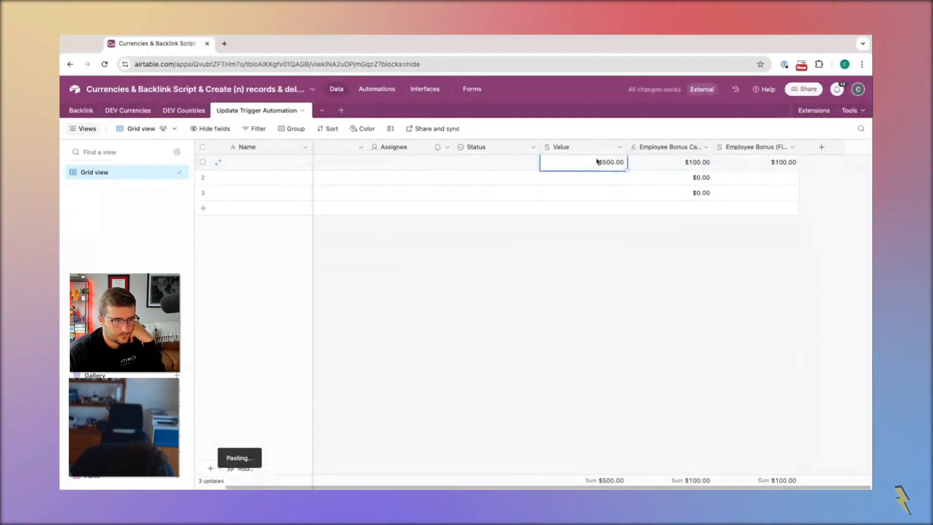
{"action": "type", "text": "550"}
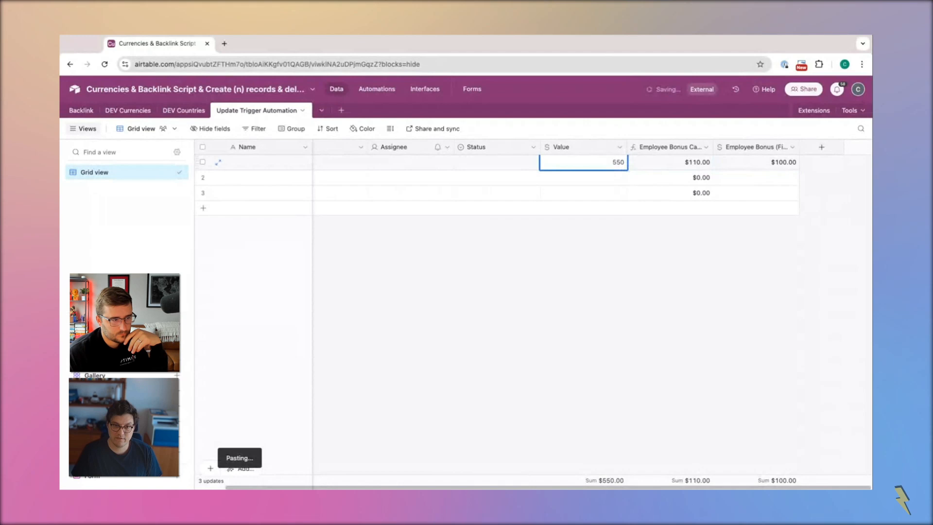
{"action": "left_click", "coordinate": [688, 261]}
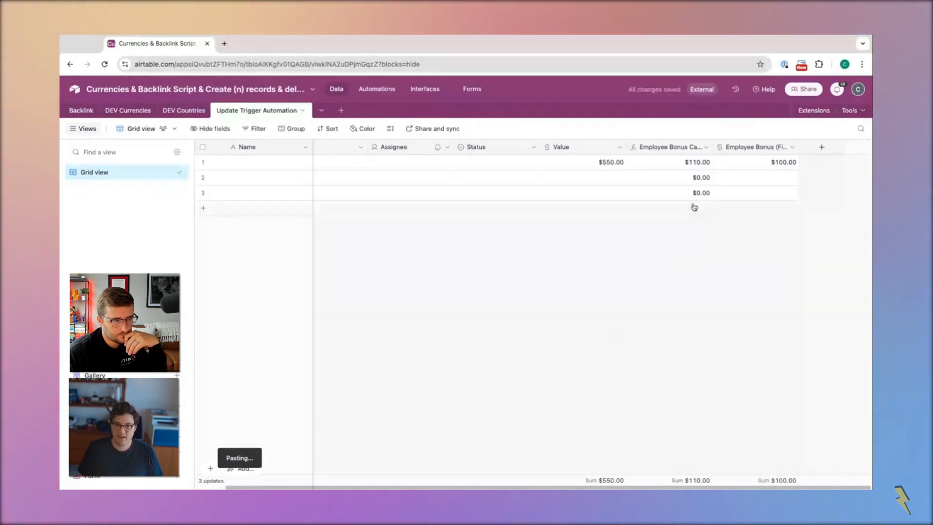
{"action": "left_click", "coordinate": [687, 165]}
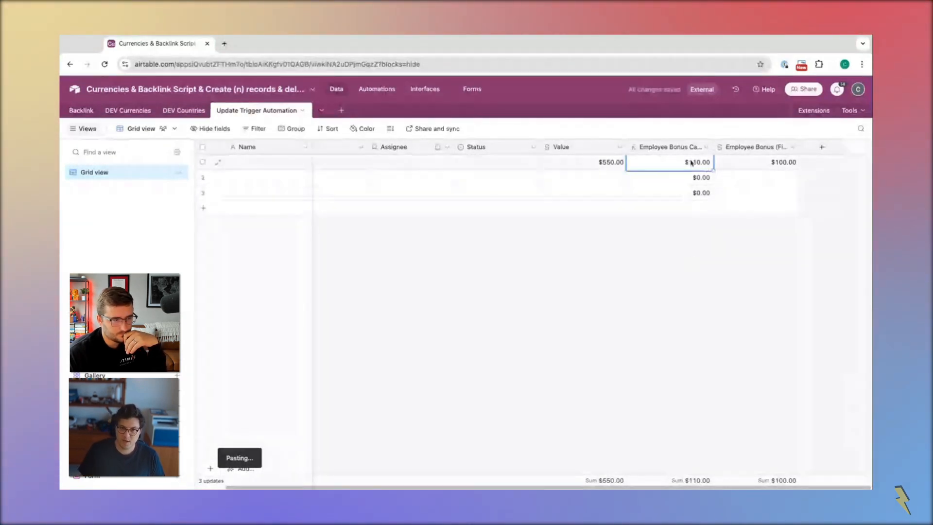
{"action": "left_click", "coordinate": [775, 165]}
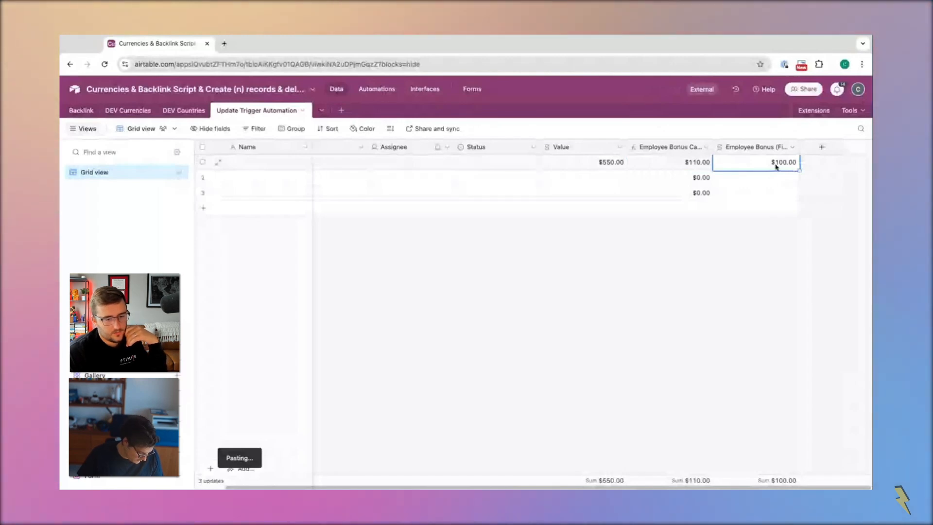
Start another formula field with the comparison {Employee Bonus Calculation}={Employee Bonus (Final)}
{"action": "left_click", "coordinate": [821, 147]}
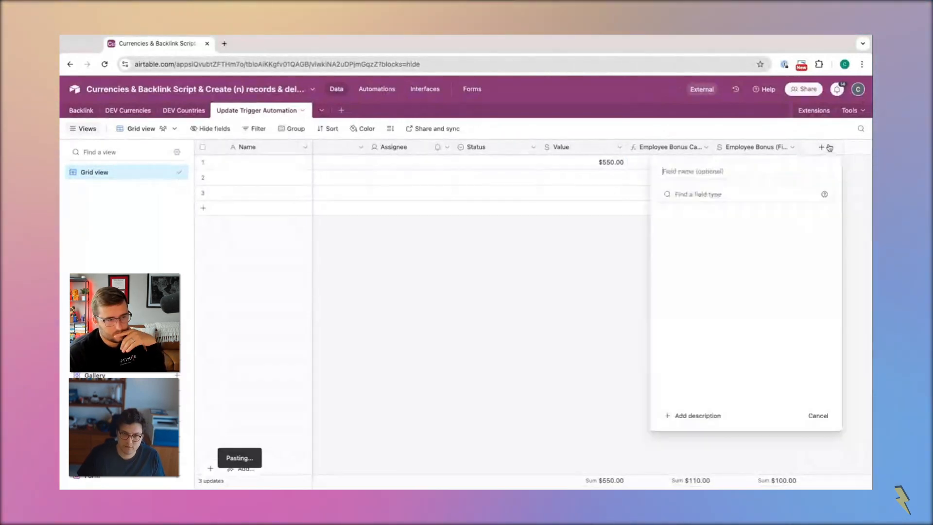
{"action": "scroll", "coordinate": [692, 374], "scroll_direction": "down", "scroll_amount": 8}
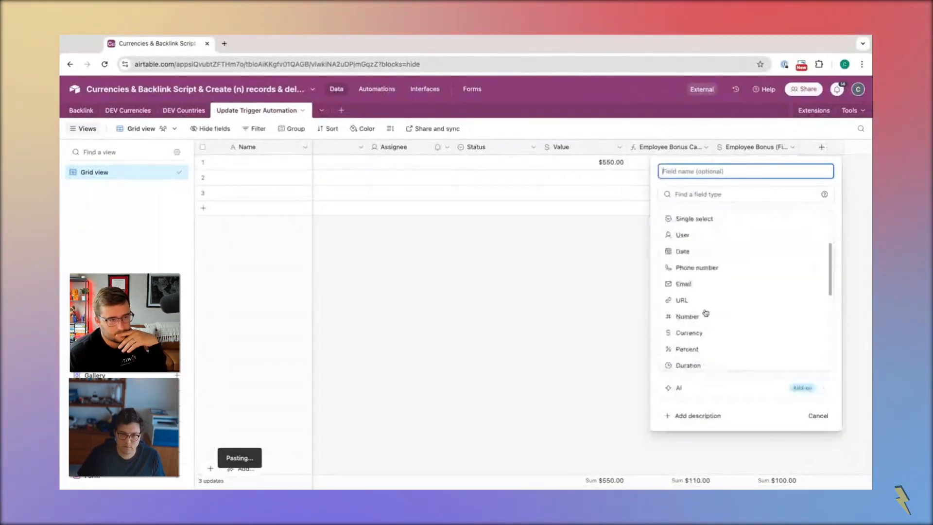
{"action": "left_click", "coordinate": [701, 311]}
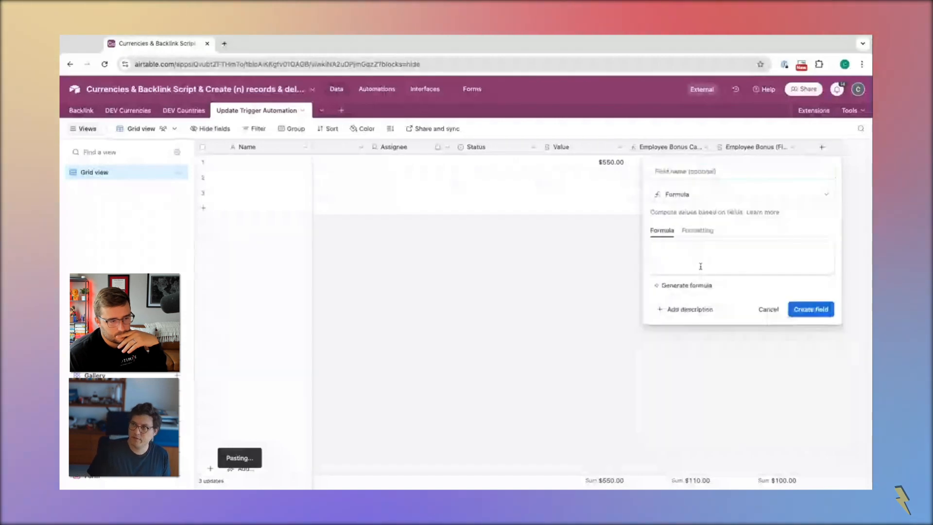
{"action": "left_click", "coordinate": [701, 266]}
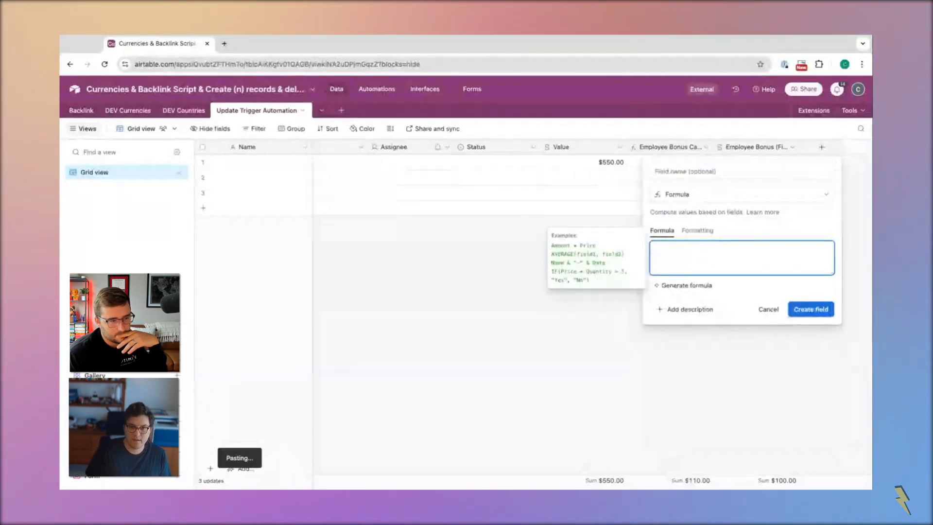
{"action": "type", "text": "v"}
{"action": "type", "text": "emp"}
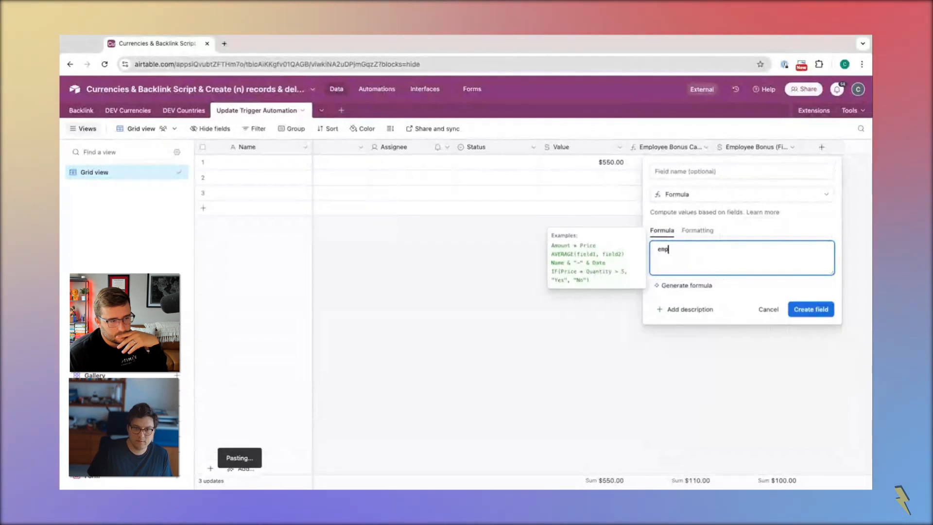
{"action": "type", "text": "l"}
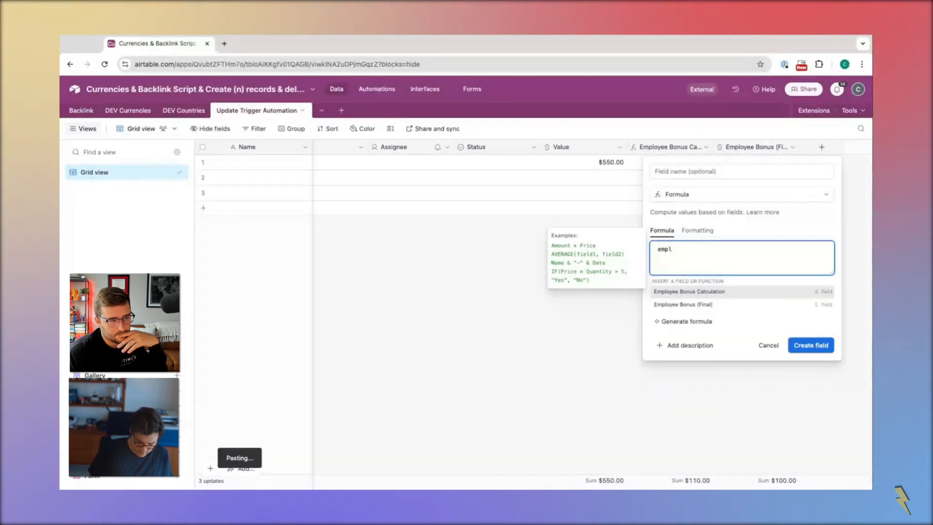
{"action": "key", "text": "Return"}
{"action": "type", "text": "={Employee Bonus (Final)}"}
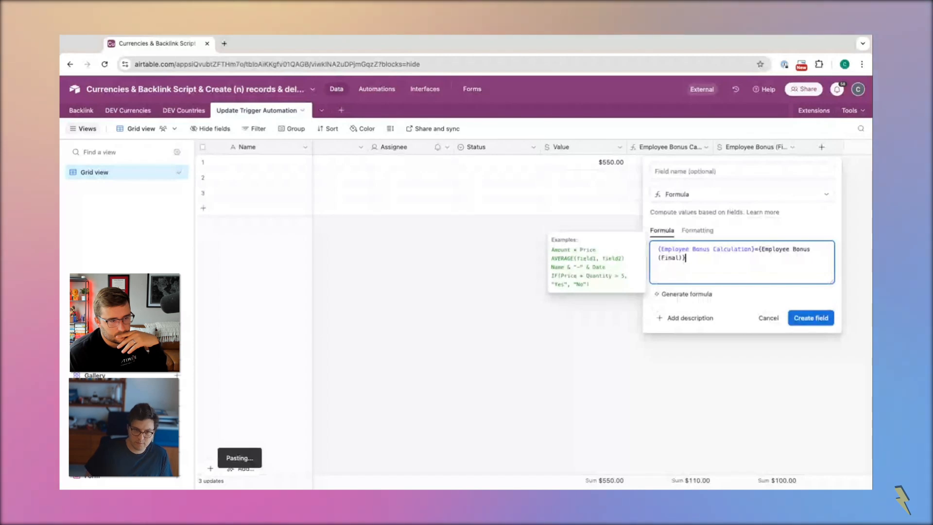
Wrap the comparison as IF(AND({Employee Bonus Calculation}, {Employee Bonus (Final)}), {Employee Bonus Calculation}={Employee Bonus (Final)}) and create the formula field
{"action": "left_click", "coordinate": [658, 249]}
{"action": "type", "text": "if(and"}
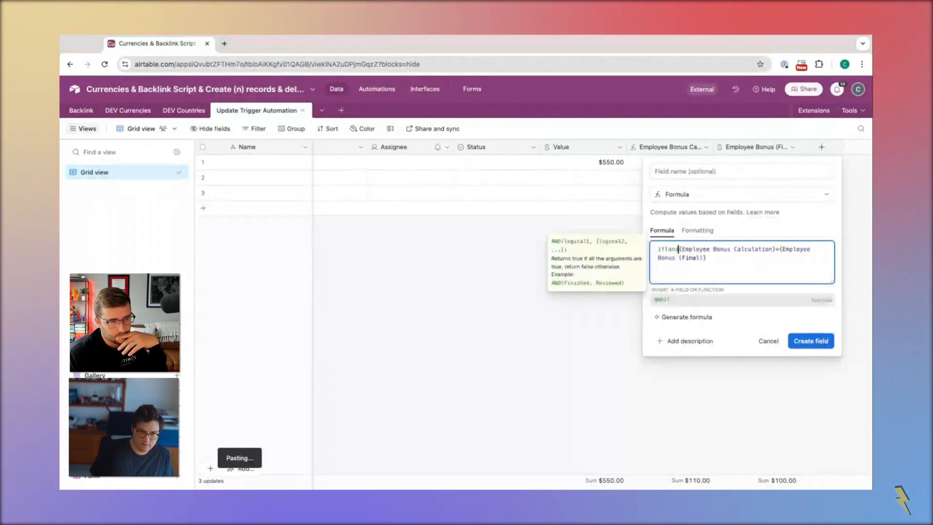
{"action": "type", "text": "("}
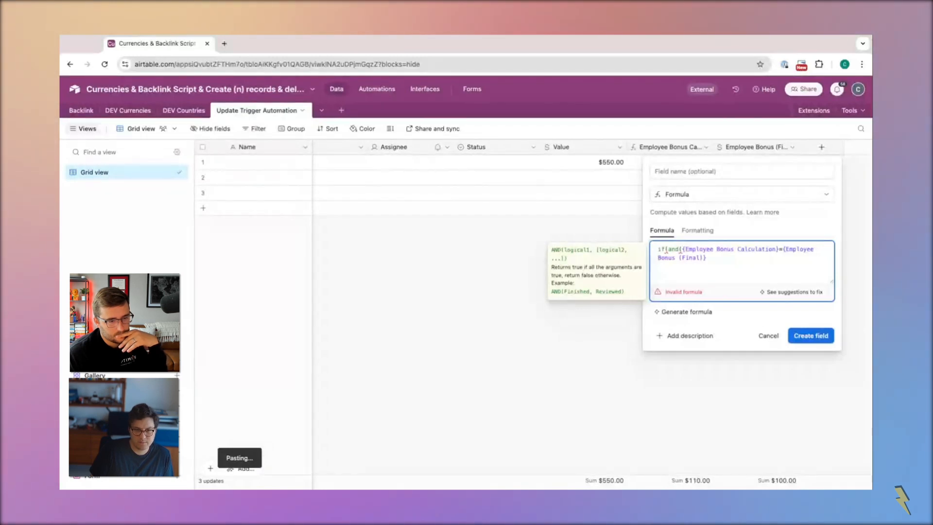
{"action": "type", "text": "{Employee Bonus Calculation}"}
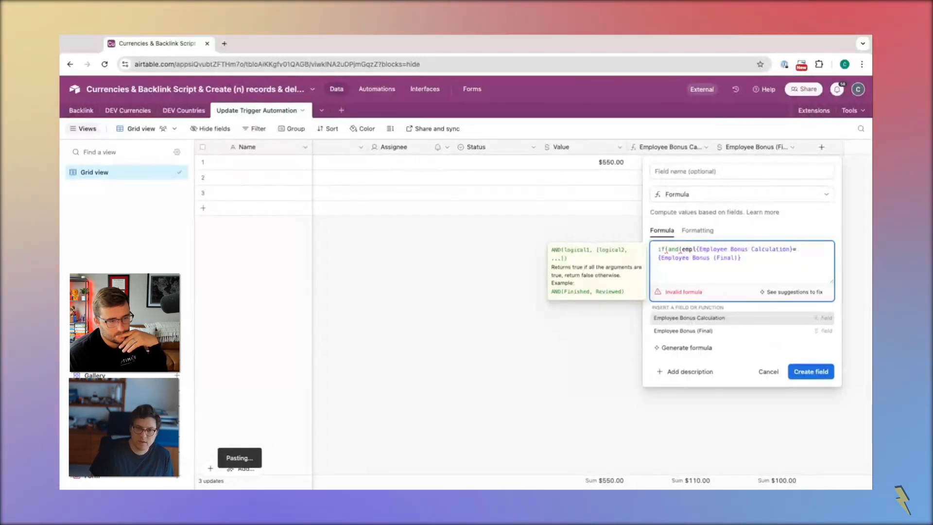
{"action": "key", "text": "Return"}
{"action": "type", "text": ", {Employee Bonus (Final)}"}
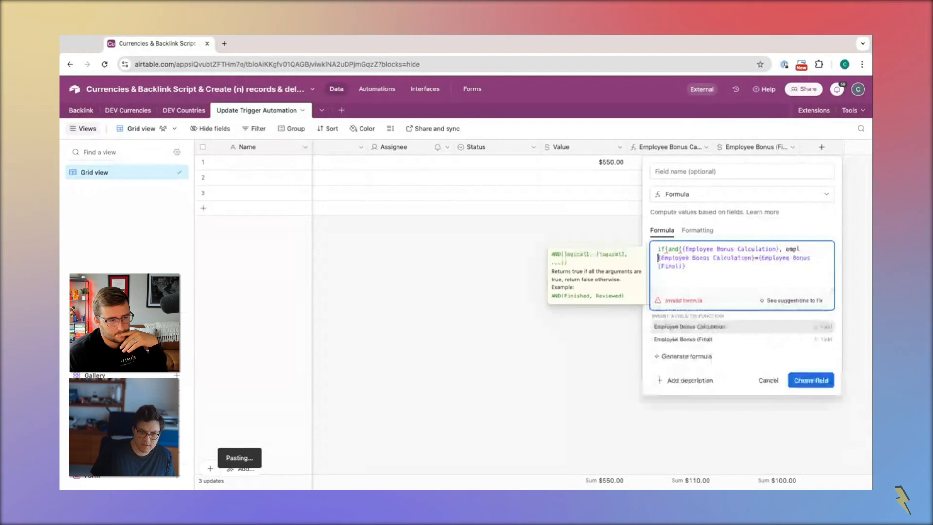
{"action": "key", "text": "Down"}
{"action": "key", "text": "Return"}
{"action": "type", "text": "),"}
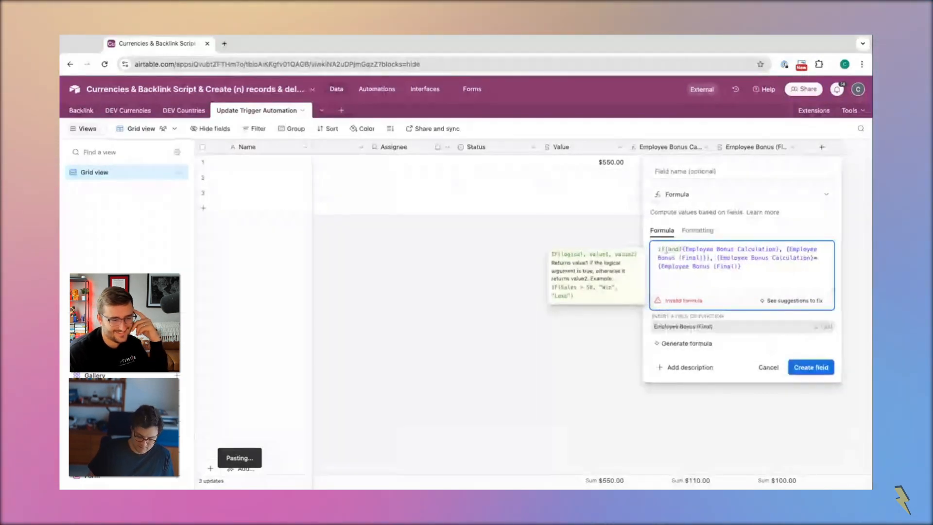
{"action": "type", "text": ")"}
{"action": "left_click", "coordinate": [813, 334]}
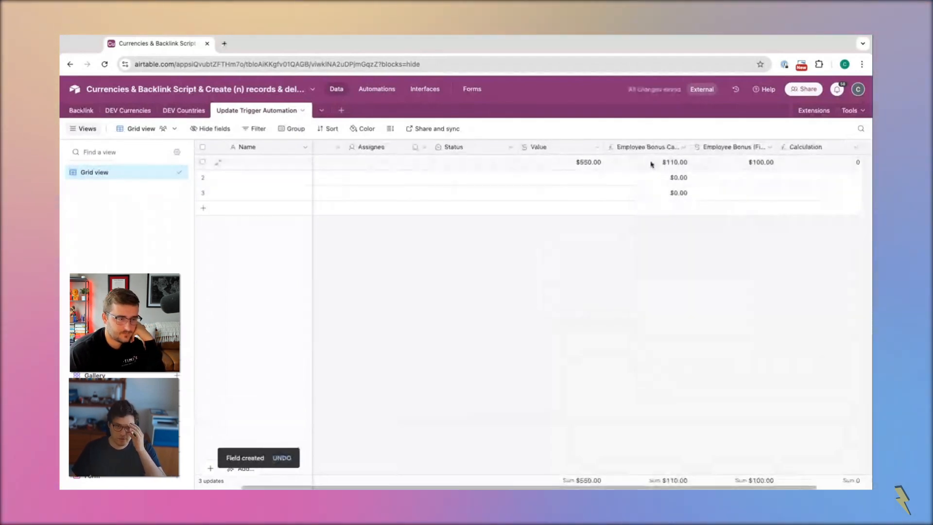
Set the first record's Value to 500 and check its comparison formula cell
{"action": "left_click", "coordinate": [785, 166]}
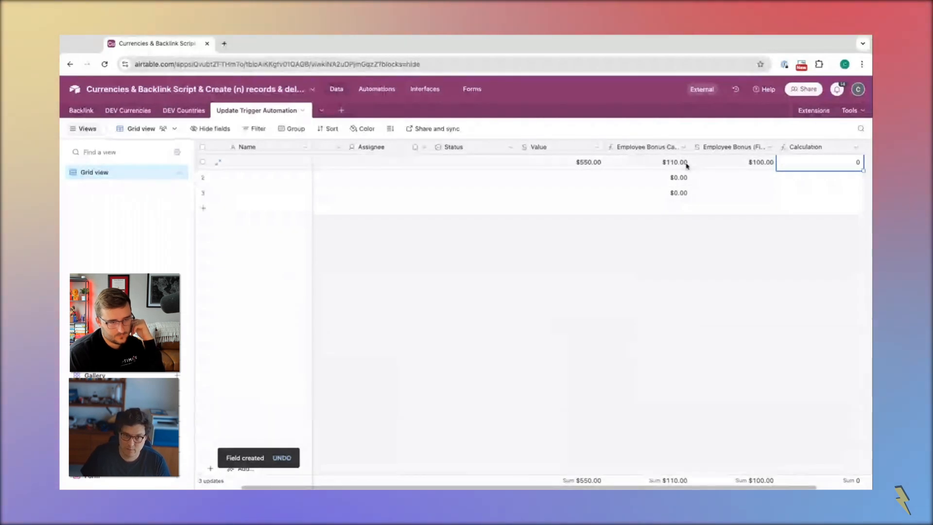
{"action": "left_click", "coordinate": [585, 159]}
{"action": "type", "text": "500"}
{"action": "left_click", "coordinate": [690, 233]}
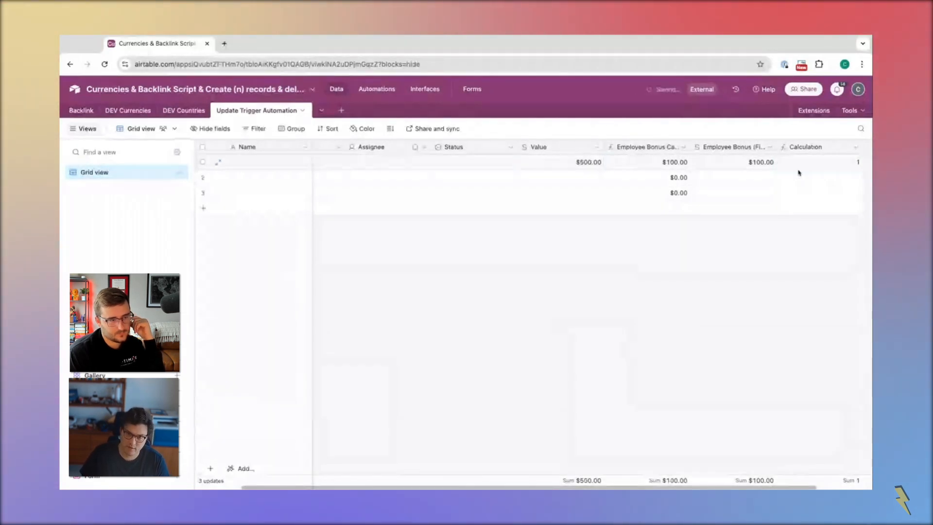
Create an automation triggered when a record in the Update Trigger Automation table matches Calculation = 0
{"action": "middle_click", "coordinate": [376, 93]}
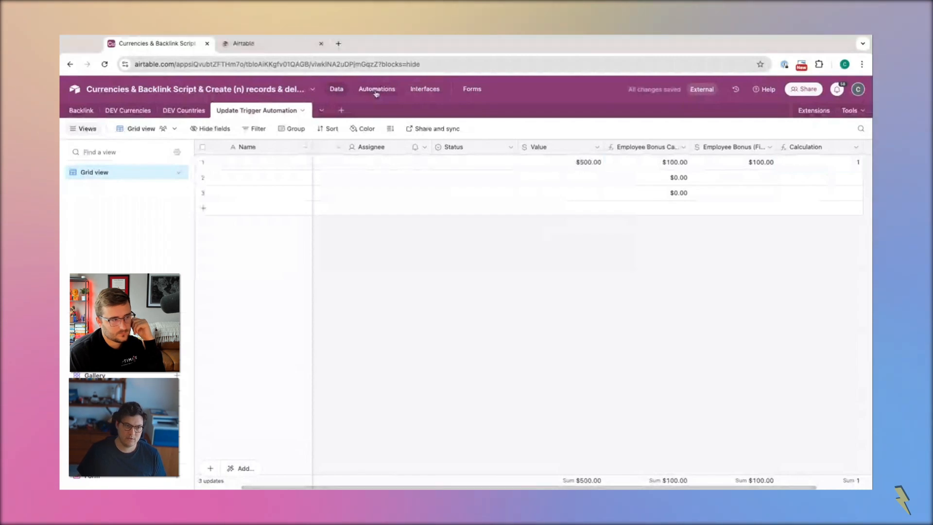
{"action": "left_click", "coordinate": [249, 47]}
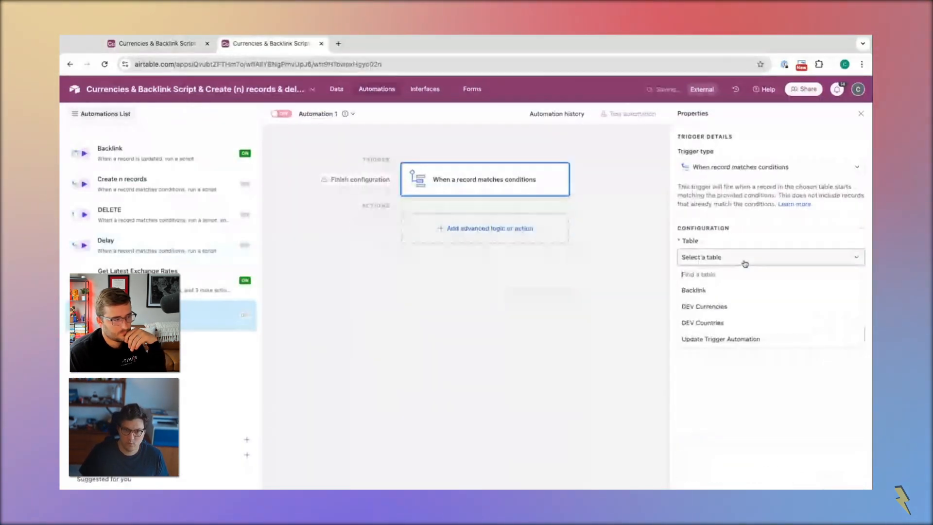
{"action": "left_click", "coordinate": [718, 341]}
{"action": "left_click", "coordinate": [733, 296]}
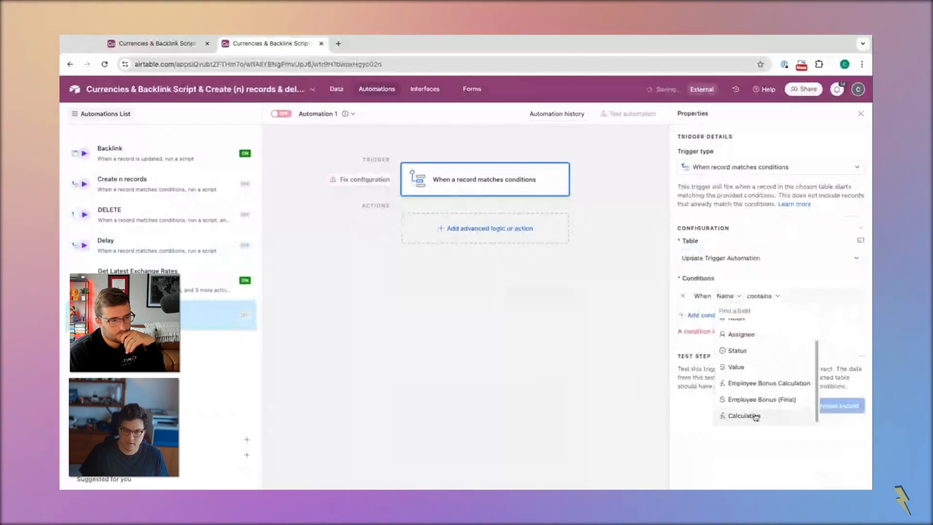
{"action": "left_click", "coordinate": [752, 414]}
{"action": "left_click", "coordinate": [795, 297]}
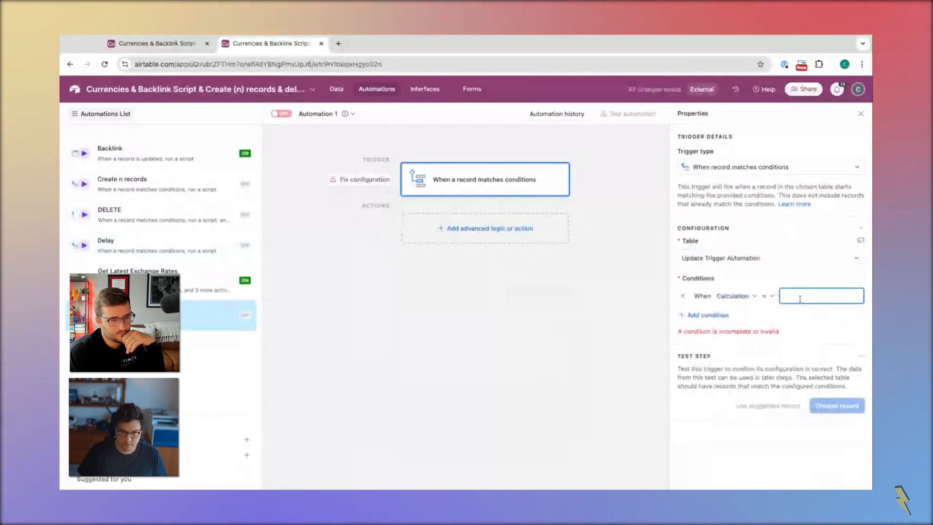
{"action": "type", "text": "0"}
Add an Update record action for the Update Trigger Automation table, using the trigger's Airtable record ID and the Employee Bonus (Final) field
{"action": "left_click", "coordinate": [480, 232]}
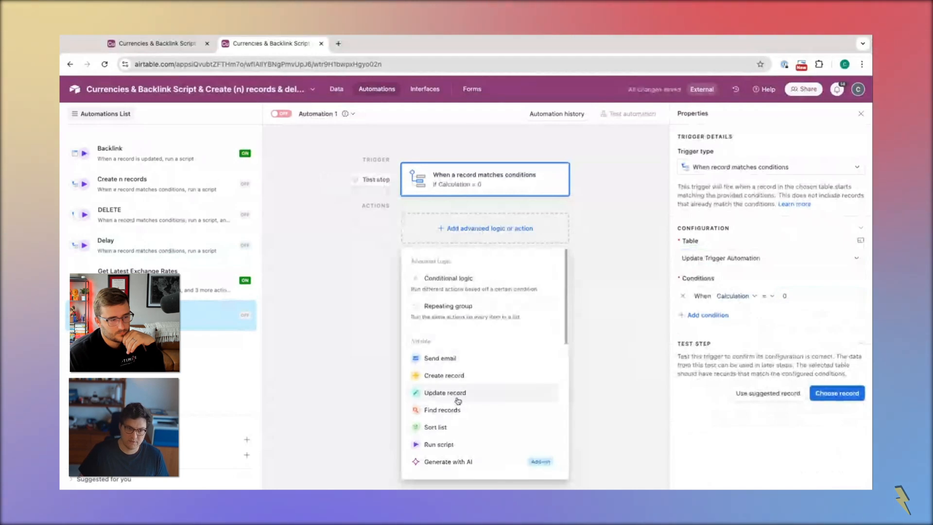
{"action": "left_click", "coordinate": [457, 394]}
{"action": "left_click", "coordinate": [802, 342]}
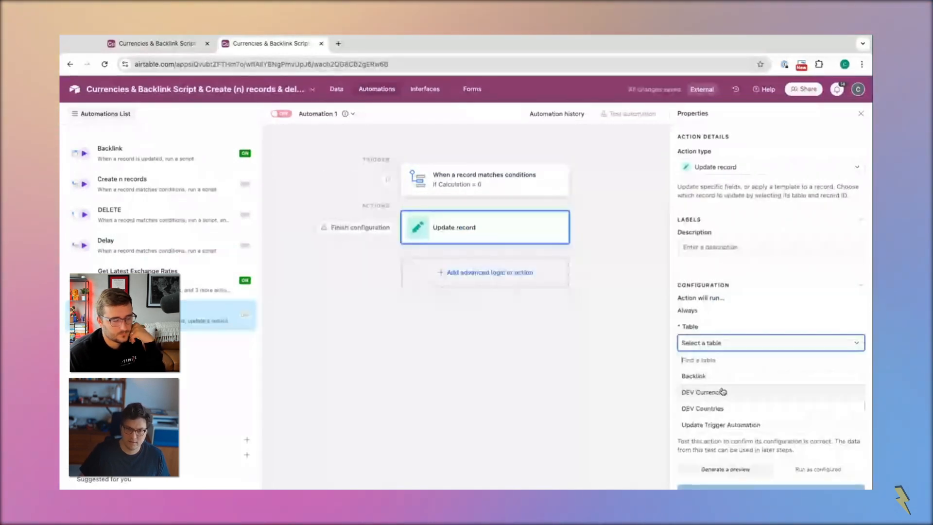
{"action": "left_click", "coordinate": [854, 408]}
{"action": "left_click", "coordinate": [729, 381]}
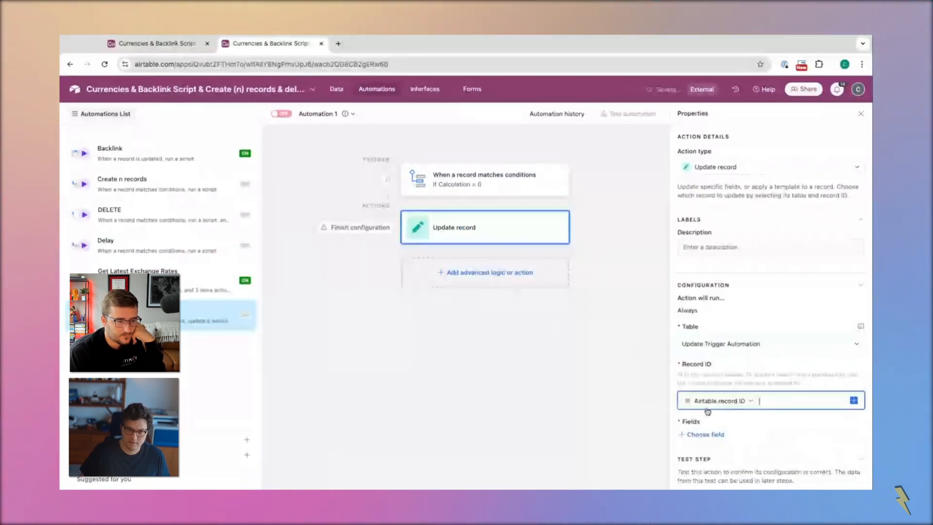
{"action": "left_click", "coordinate": [705, 432]}
{"action": "left_click", "coordinate": [706, 428]}
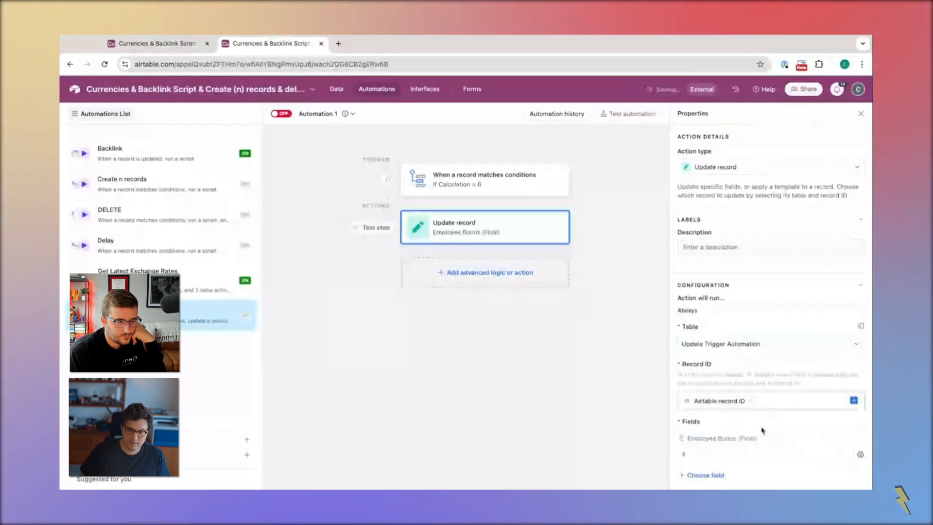
Fill the action's Employee Bonus (Final) field dynamically with the trigger record's Employee Bonus Calculation
{"action": "left_click", "coordinate": [860, 454]}
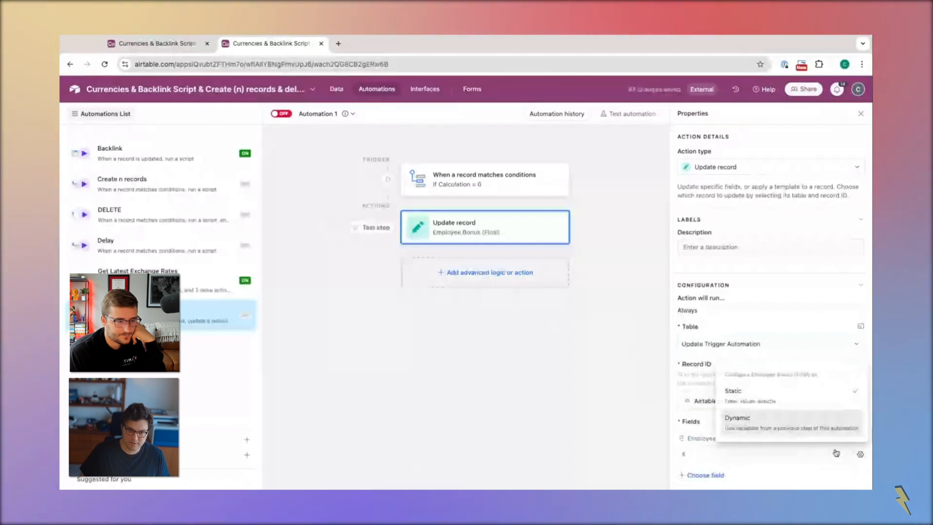
{"action": "left_click", "coordinate": [739, 419]}
{"action": "left_click", "coordinate": [844, 453]}
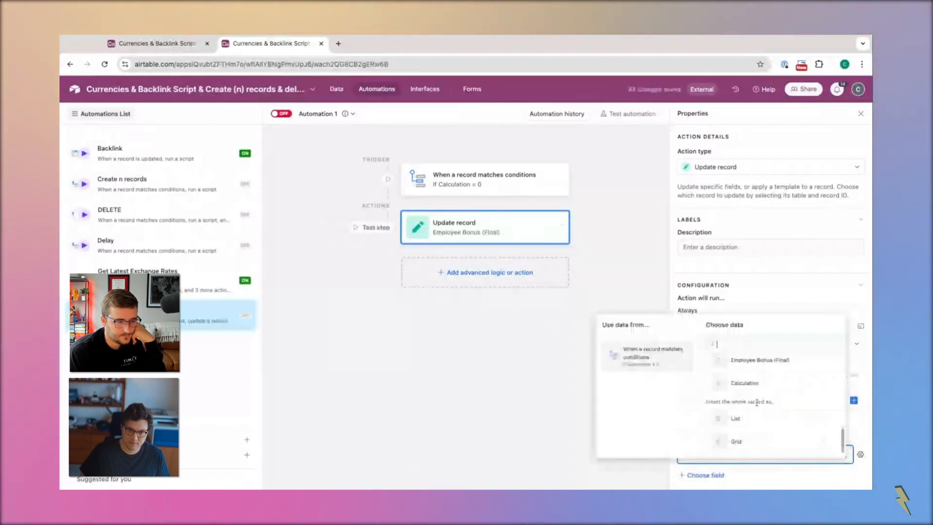
{"action": "left_click", "coordinate": [792, 377]}
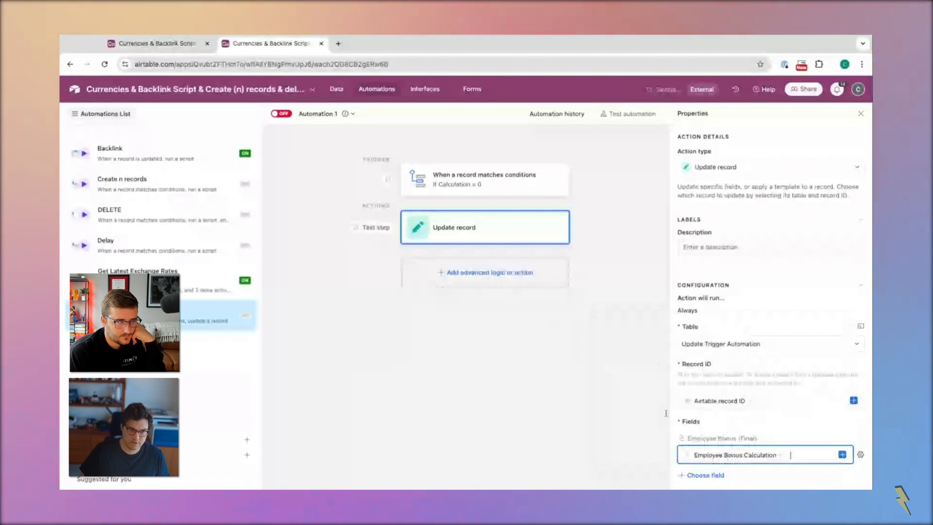
Turn on the automation and rename it as Stamp Employee Bonus
{"action": "left_click", "coordinate": [316, 114]}
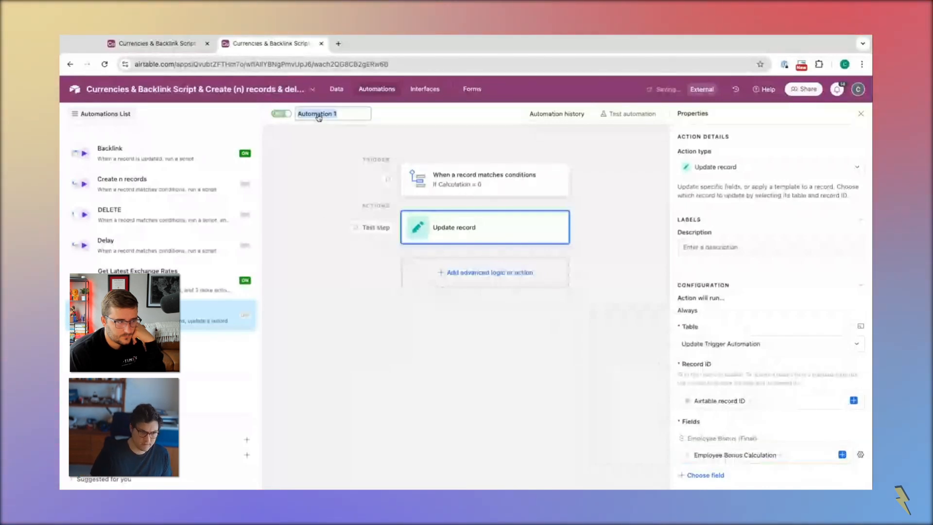
{"action": "type", "text": "Stamp Emplo"}
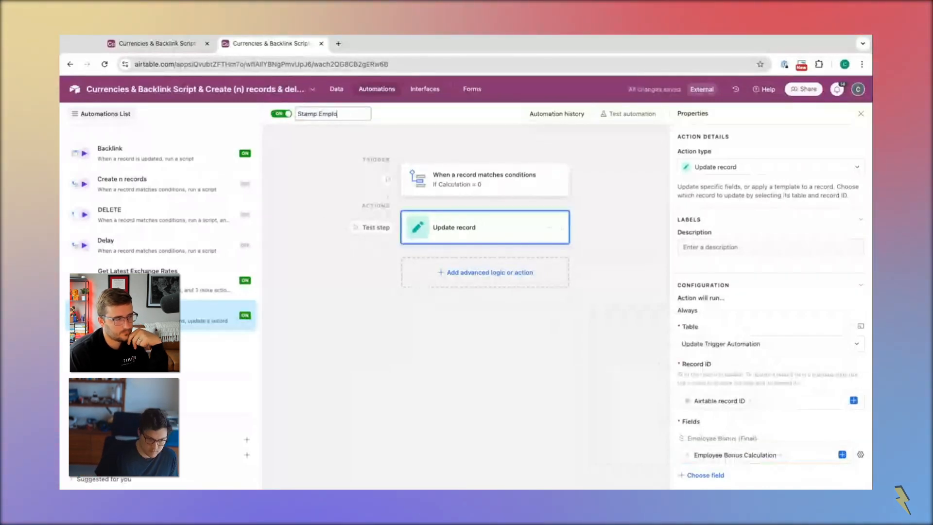
{"action": "type", "text": "yee Bonus"}
{"action": "key", "text": "Return"}
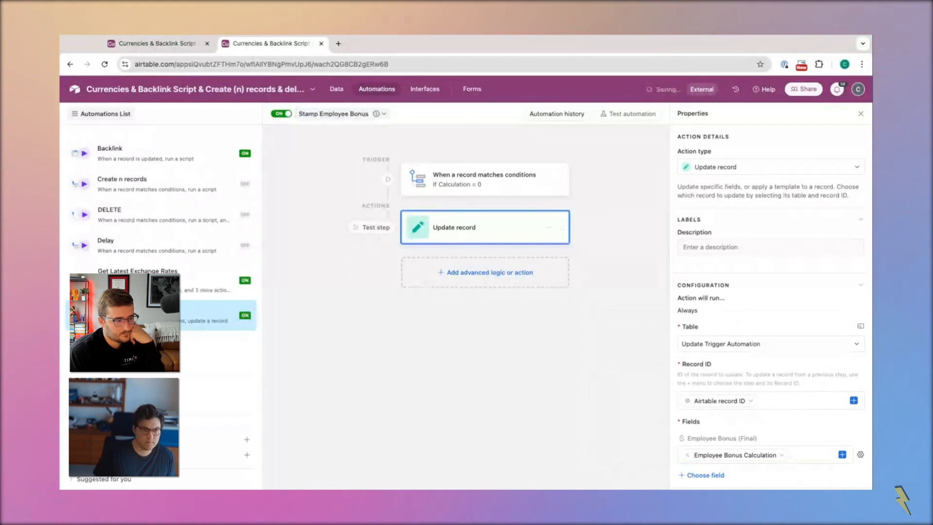
Return to the table data and set the first record's Value to 600 to test the automation
{"action": "left_click", "coordinate": [336, 89]}
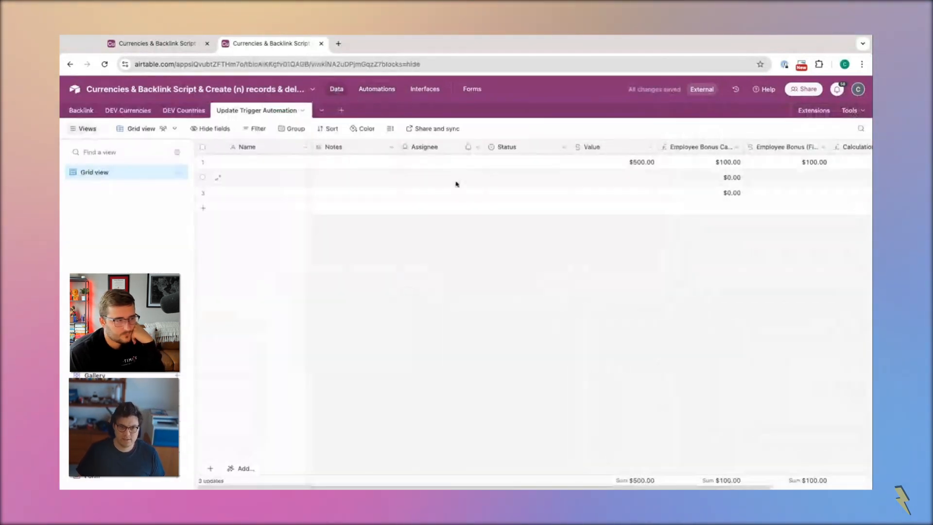
{"action": "scroll", "coordinate": [549, 172], "scroll_direction": "right", "scroll_amount": 3}
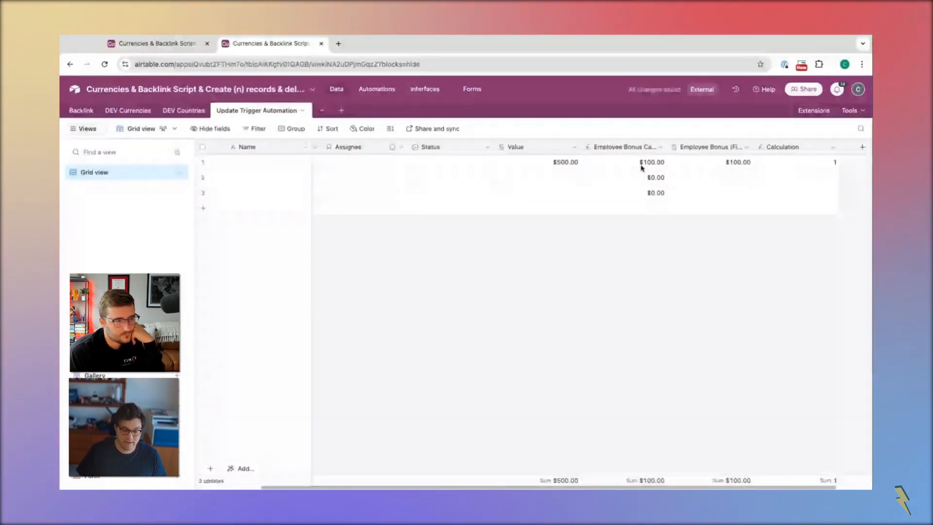
{"action": "left_click", "coordinate": [474, 64]}
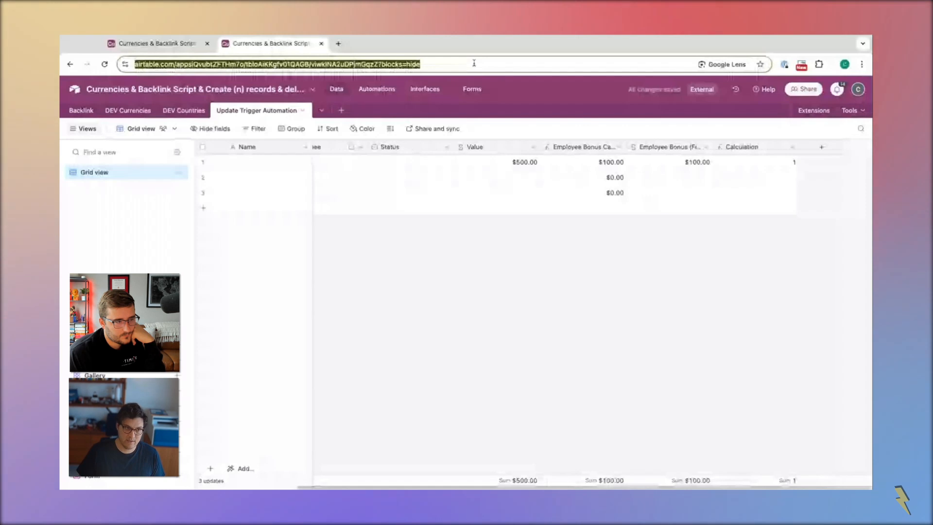
{"action": "type", "text": "600"}
{"action": "left_click", "coordinate": [514, 164]}
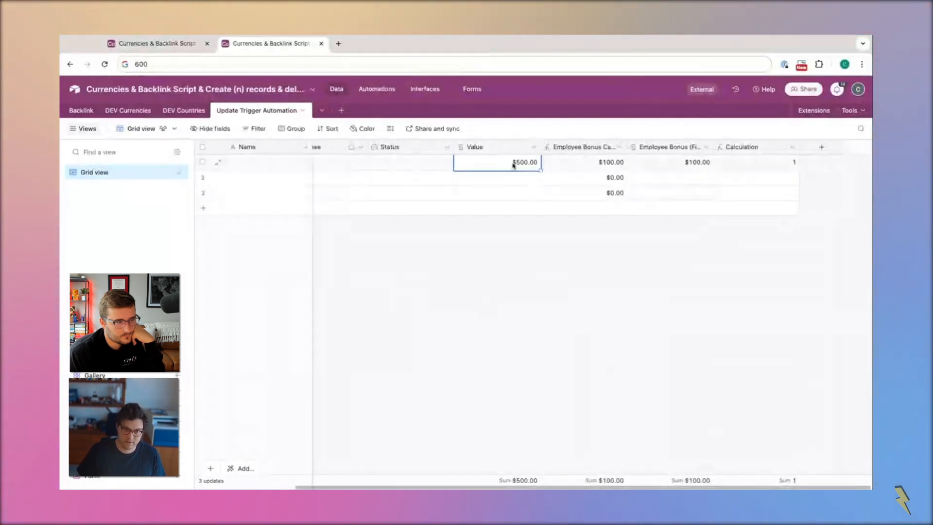
{"action": "type", "text": "600"}
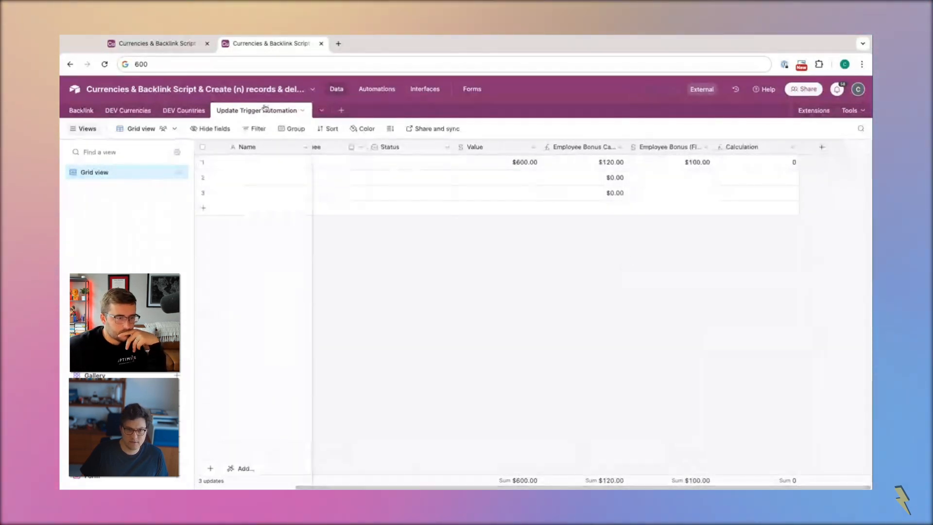
Check the Stamp Employee Bonus automation's run history and the first record's final bonus in the table
{"action": "left_click", "coordinate": [373, 90]}
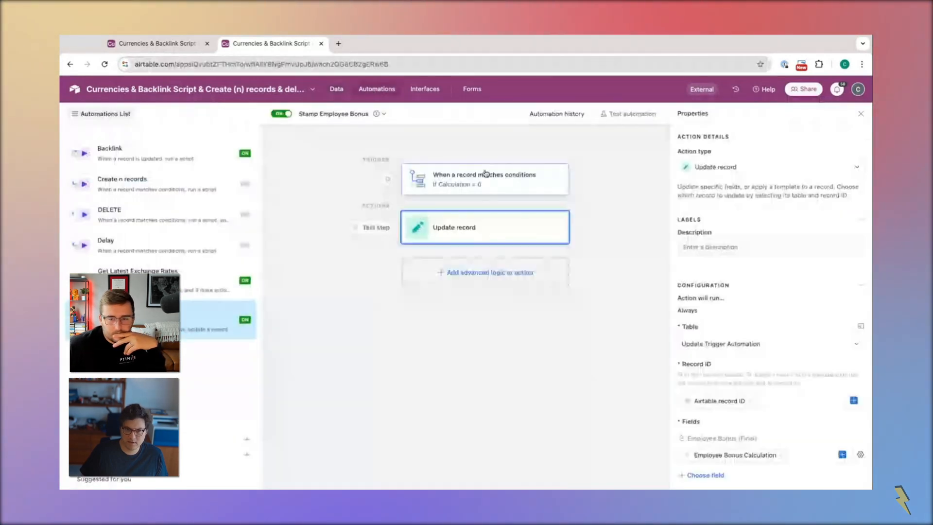
{"action": "left_click", "coordinate": [571, 117]}
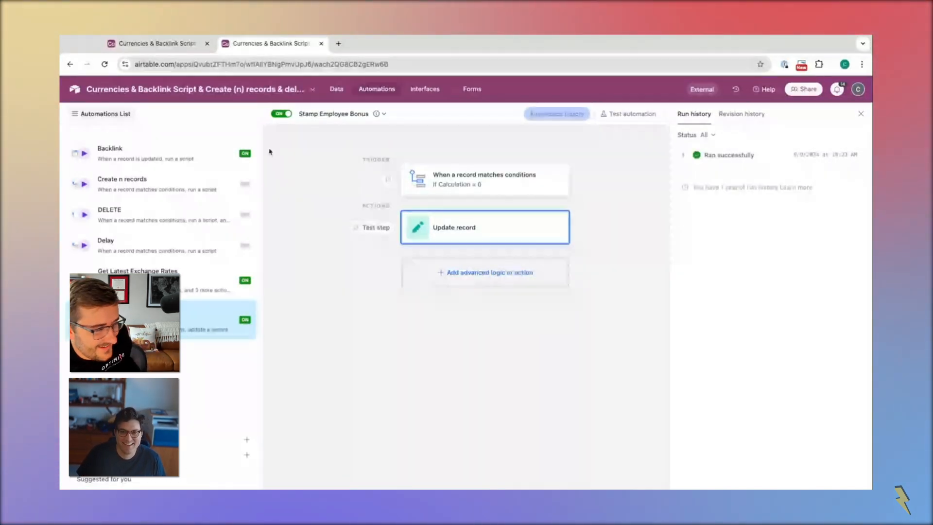
{"action": "left_click", "coordinate": [336, 89]}
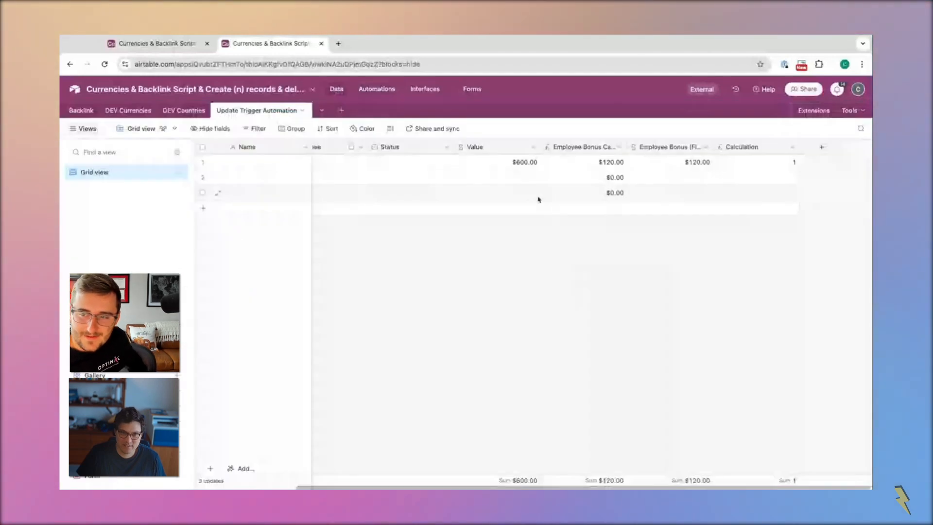
Undo the first record's last Value change and watch its final bonus cell
{"action": "left_click", "coordinate": [700, 162]}
{"action": "key", "text": "super+z"}
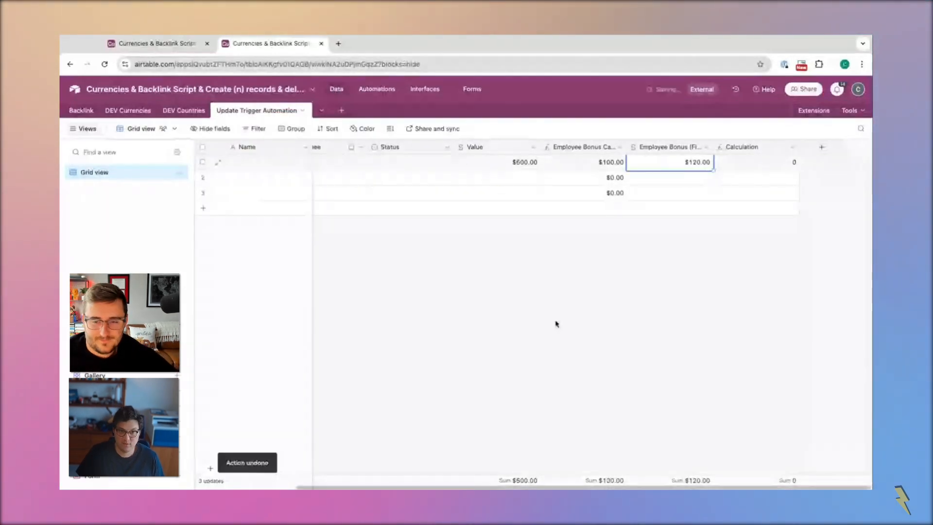
{"action": "left_click", "coordinate": [492, 345]}
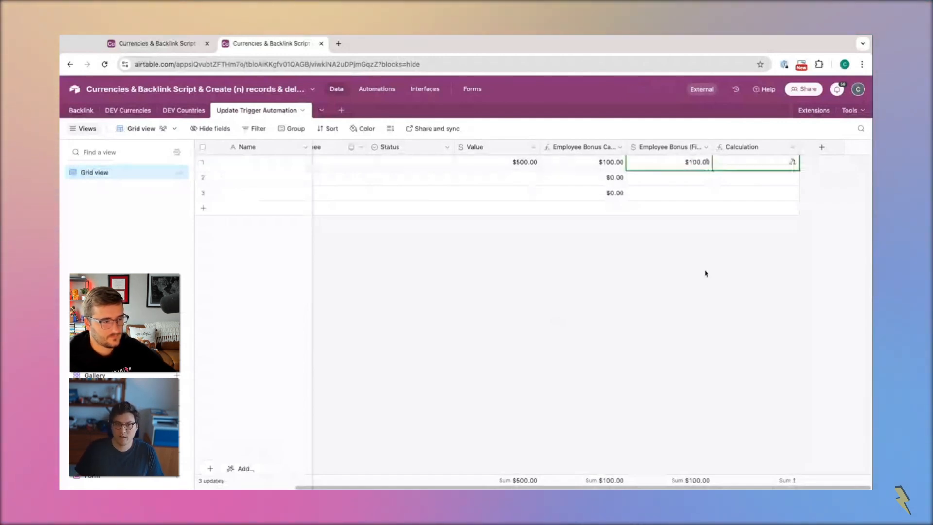
Rename the Calculation formula field to Trigger for Automation to Stamp Value of Bonus
{"action": "double_click", "coordinate": [741, 147]}
{"action": "type", "text": "To"}
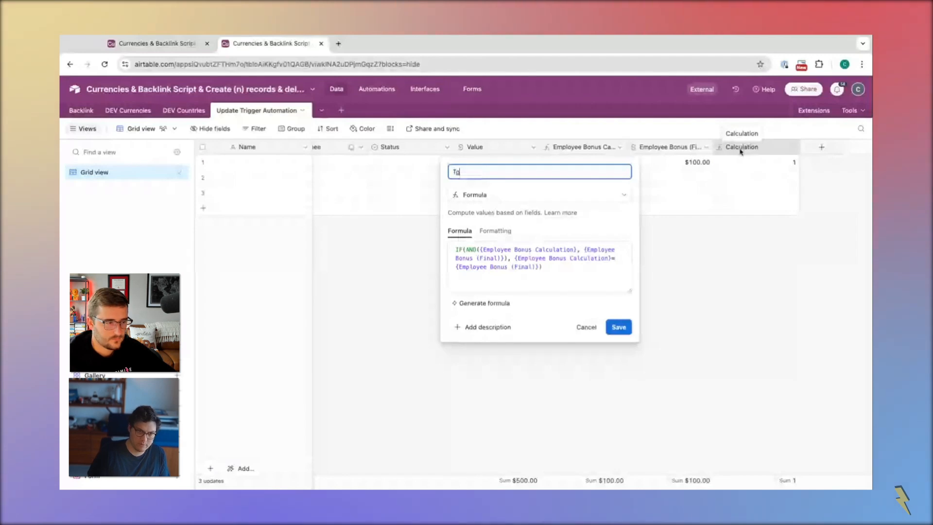
{"action": "type", "text": "igger for "}
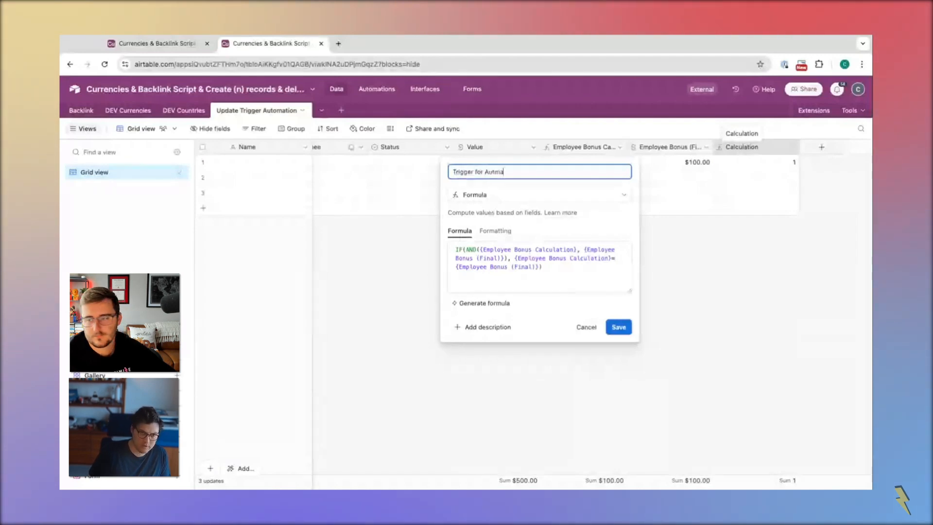
{"action": "type", "text": "Automatin"}
{"action": "key", "text": "BackSpace"}
{"action": "type", "text": "on to Stamp Value p"}
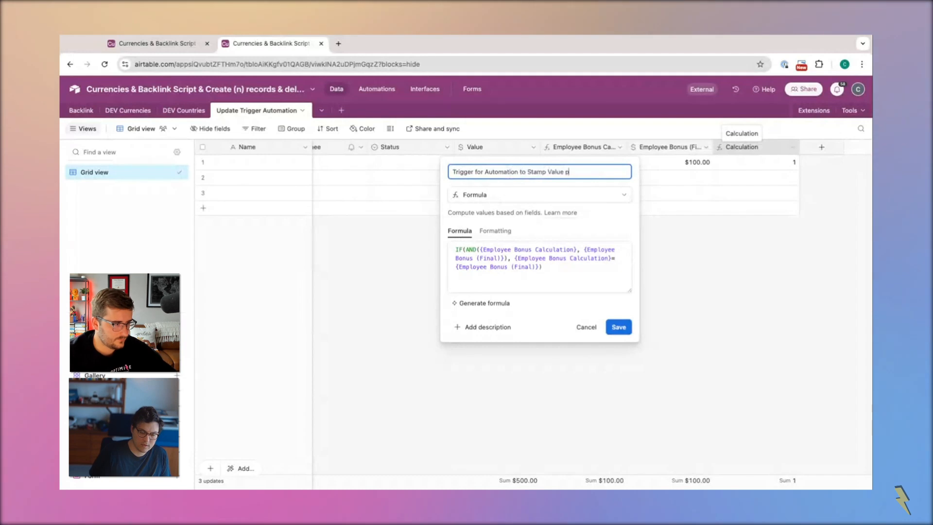
{"action": "key", "text": "BackSpace"}
{"action": "type", "text": "of B"}
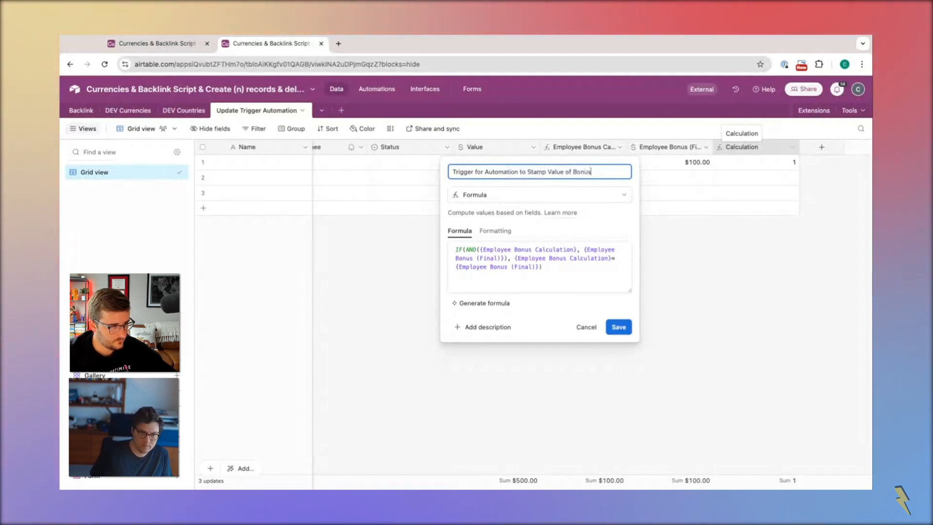
{"action": "type", "text": "onus"}
{"action": "key", "text": "Return"}
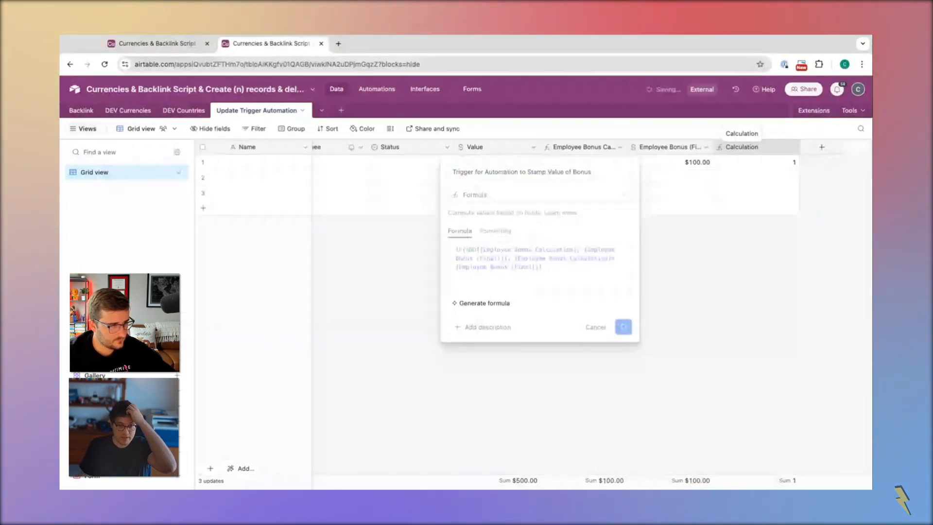
Set the first record's Value to 400 to test the bonus automation
{"action": "left_click", "coordinate": [518, 167]}
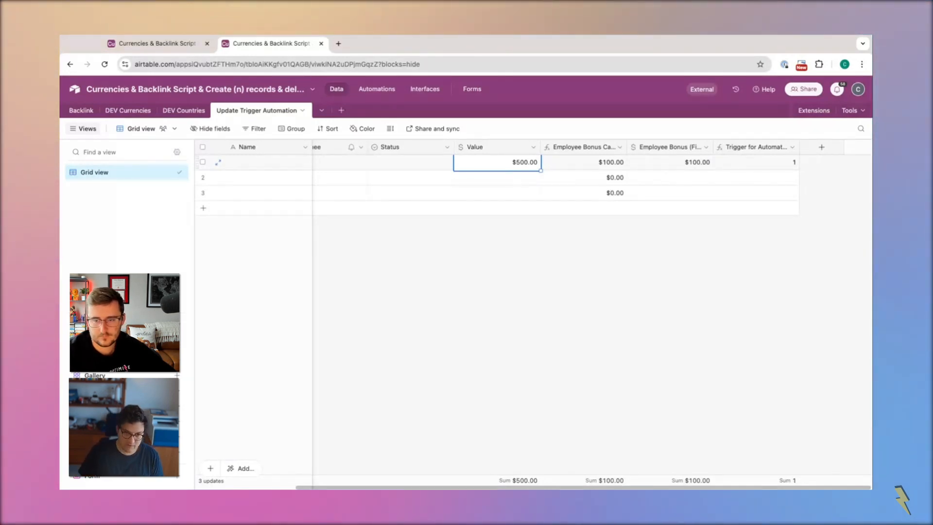
{"action": "type", "text": "400"}
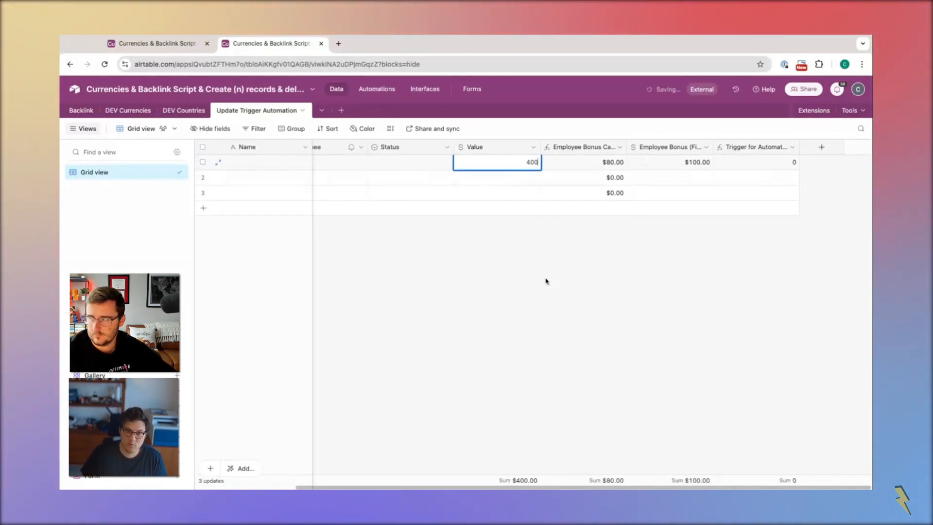
{"action": "left_click", "coordinate": [545, 281]}
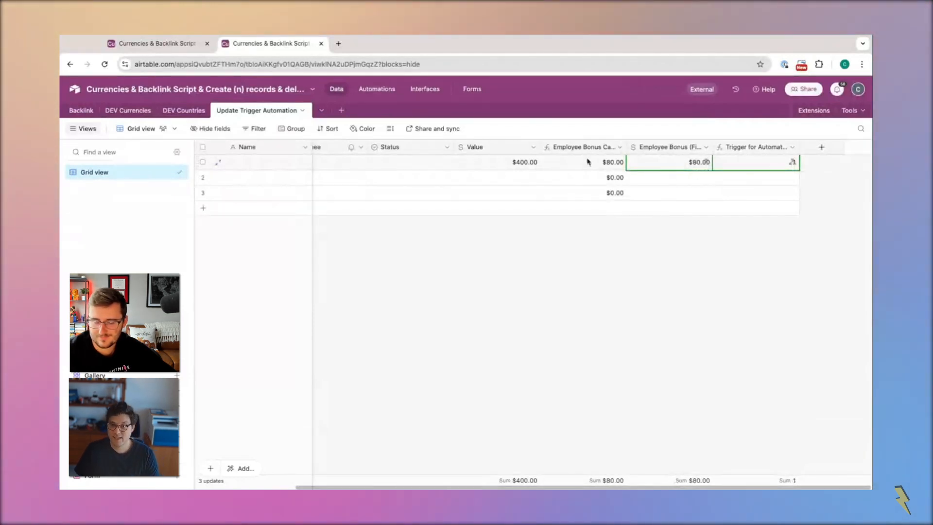
Set the first record's Value to 450, pausing after the first digit to test how the automation handles partial entry
{"action": "left_click", "coordinate": [516, 164]}
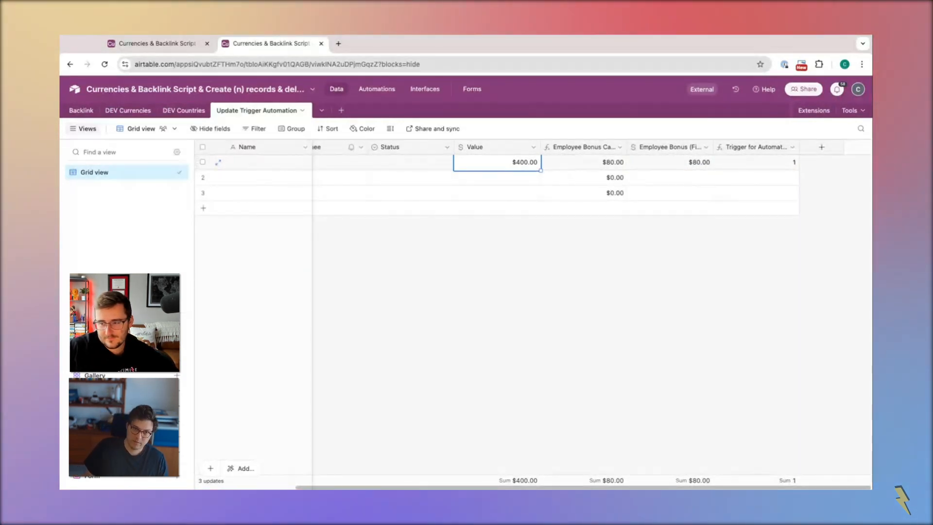
{"action": "type", "text": "4"}
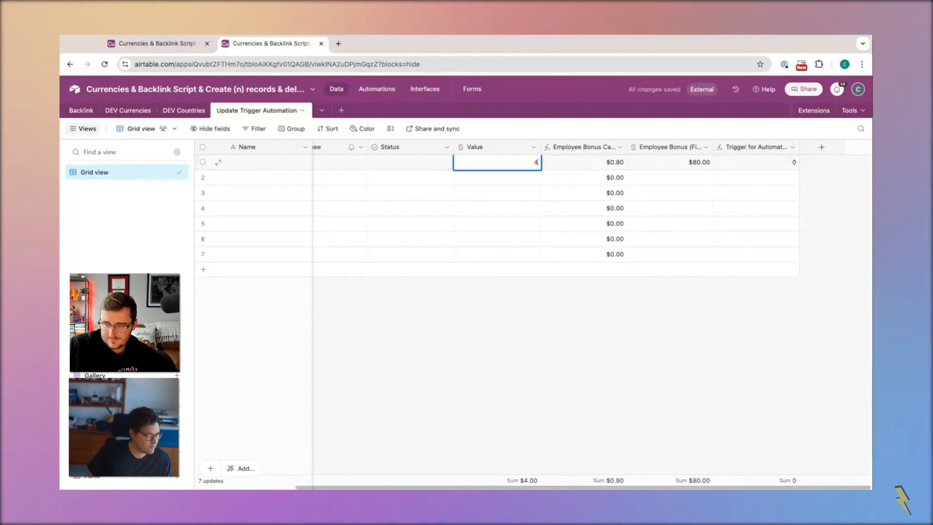
{"action": "type", "text": "50"}
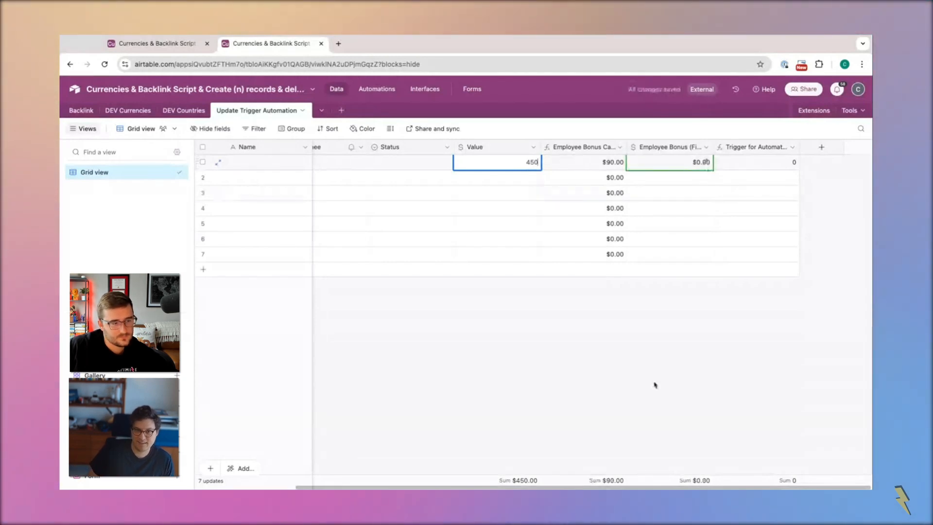
Compare the first record's calculated bonus, final bonus and automation trigger cells
{"action": "left_click", "coordinate": [690, 163]}
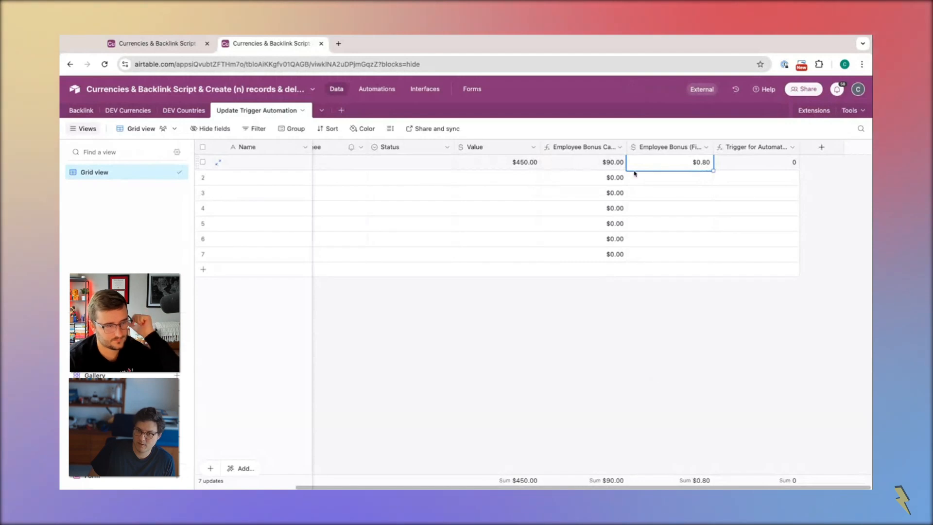
{"action": "left_click", "coordinate": [794, 164]}
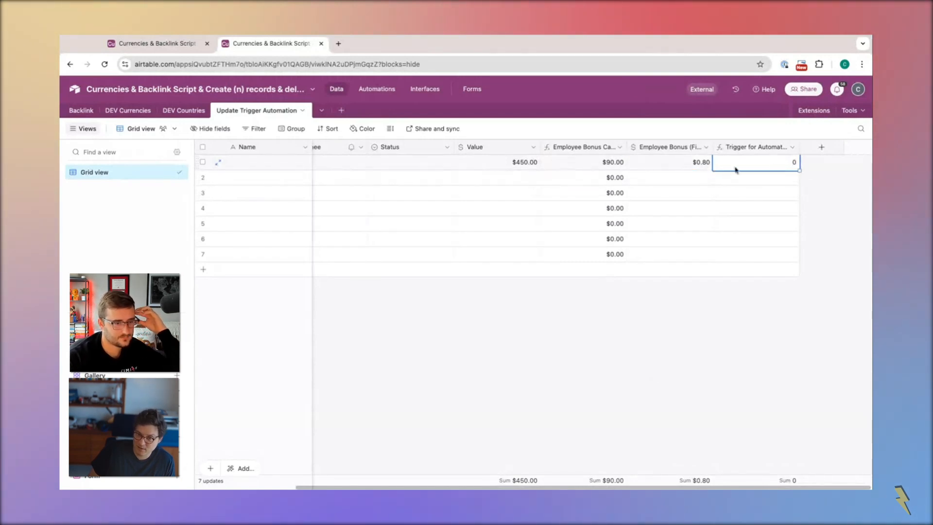
{"action": "key", "text": "Left"}
{"action": "key", "text": "Left"}
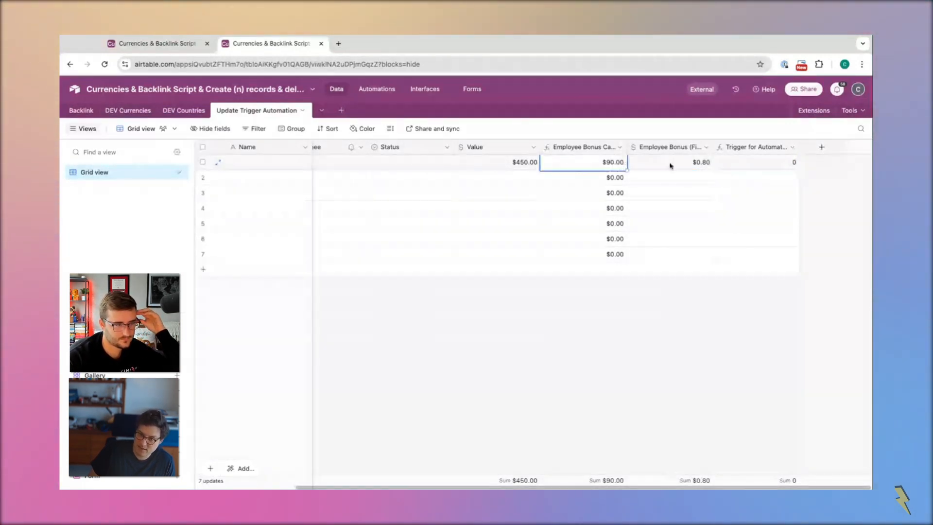
{"action": "left_click", "coordinate": [673, 167]}
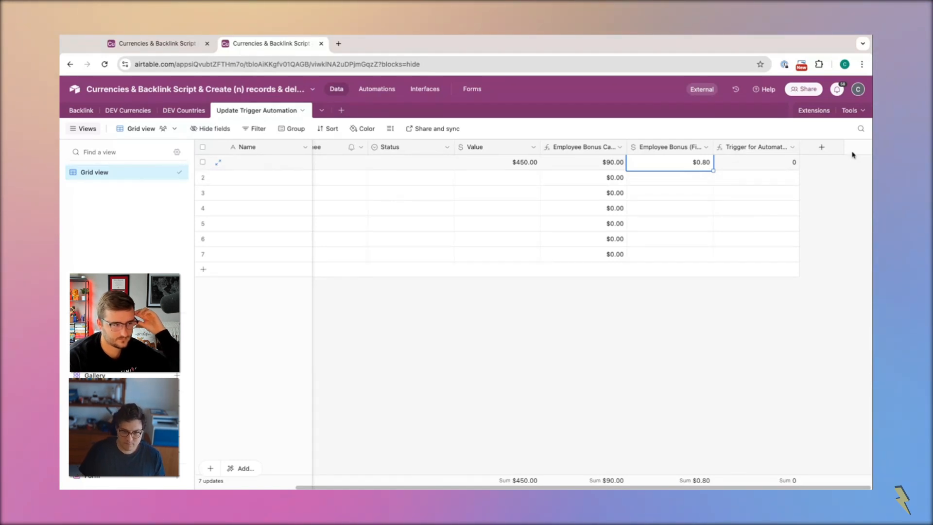
{"action": "left_click", "coordinate": [823, 147]}
{"action": "left_click", "coordinate": [737, 285]}
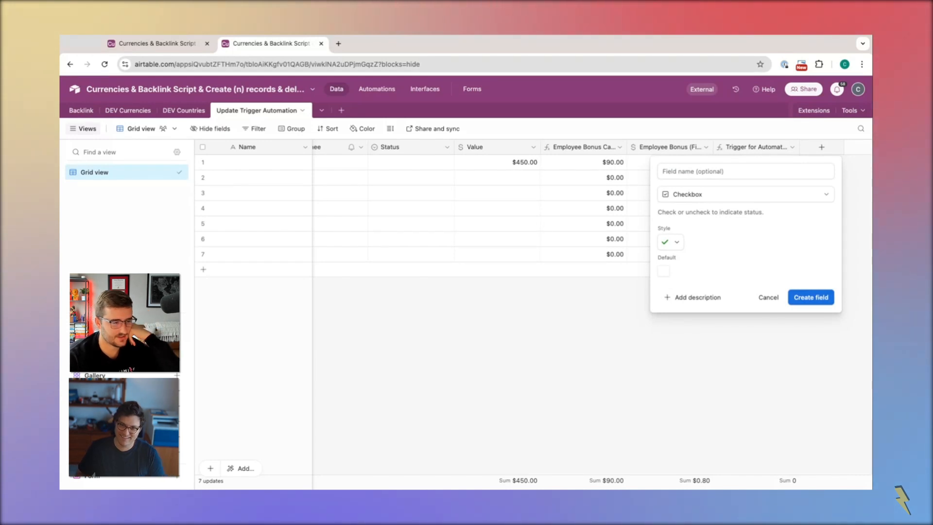
{"action": "left_click", "coordinate": [768, 297]}
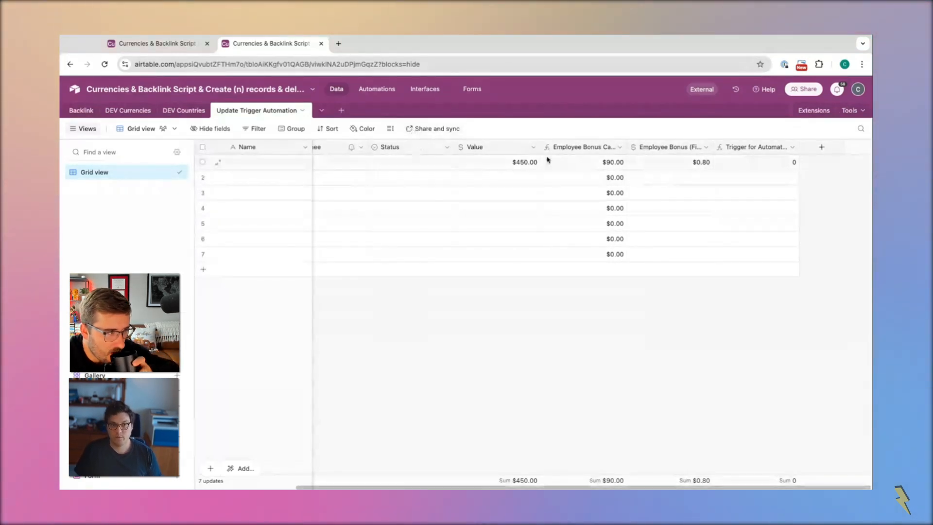
Set the first record's Value to 555, pausing after the first digit to repeat the partial-entry test
{"action": "left_click", "coordinate": [514, 166]}
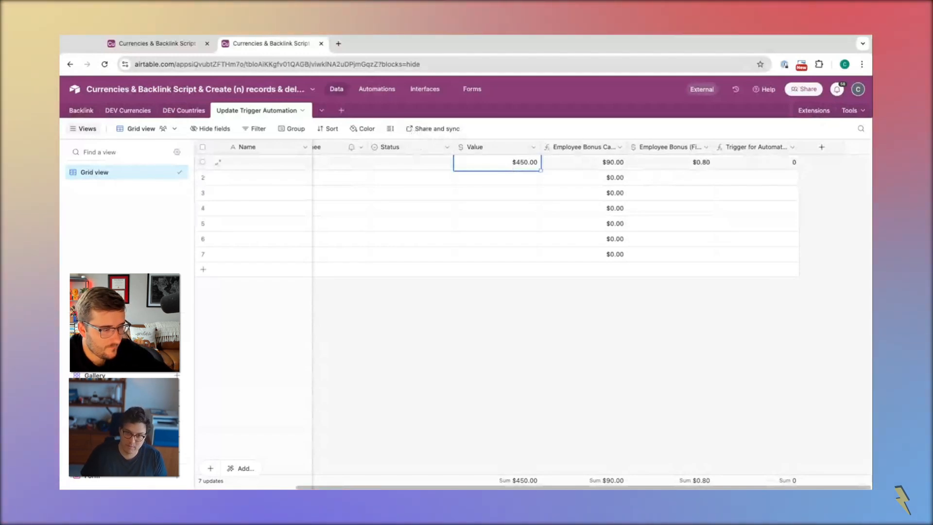
{"action": "type", "text": "5"}
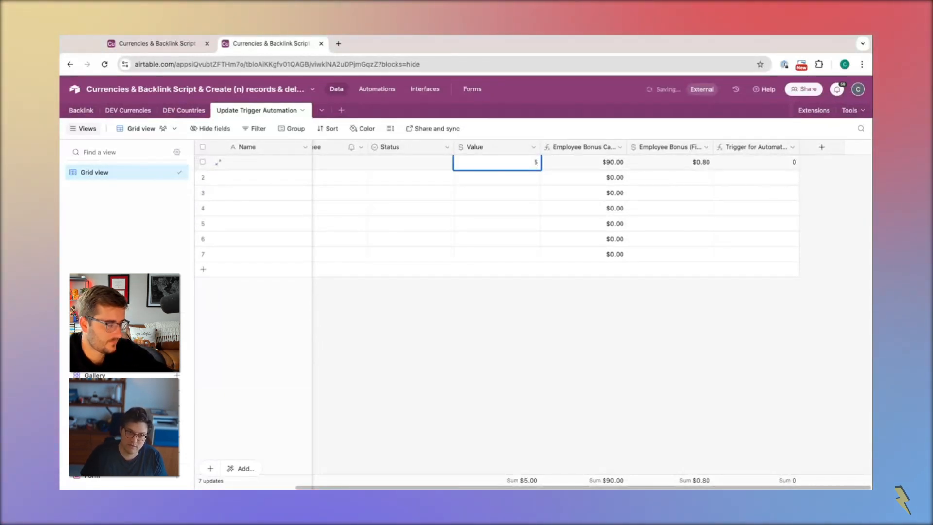
{"action": "type", "text": "55"}
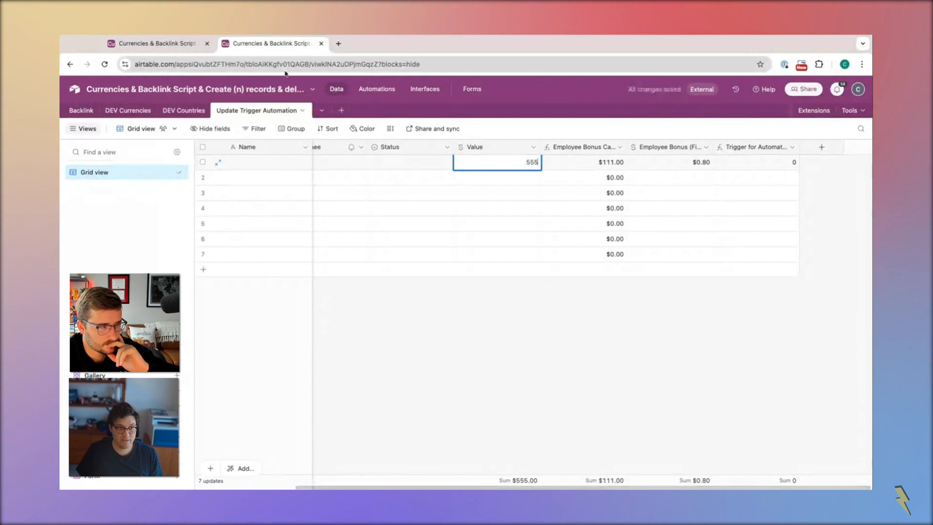
Open the existing sleep script in the base's automations, copy all of its code and leave the script editor
{"action": "left_click", "coordinate": [166, 45]}
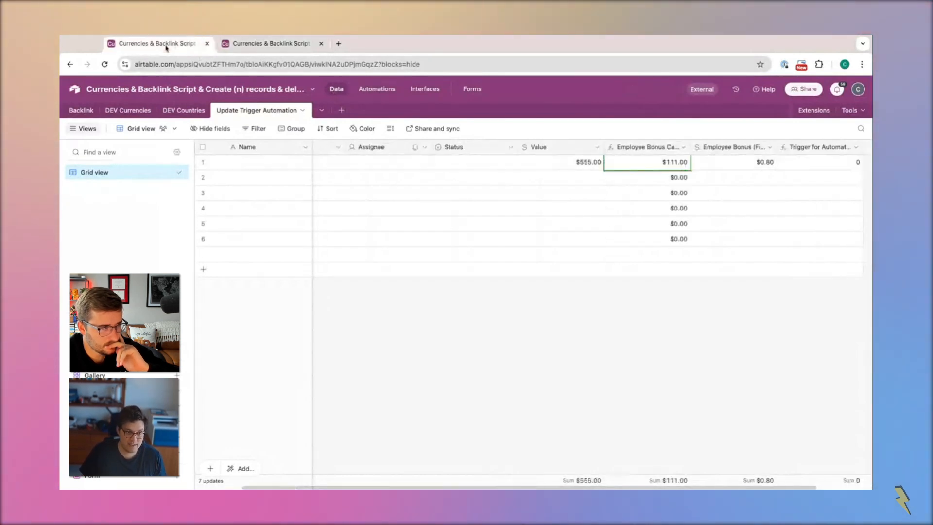
{"action": "left_click", "coordinate": [274, 48]}
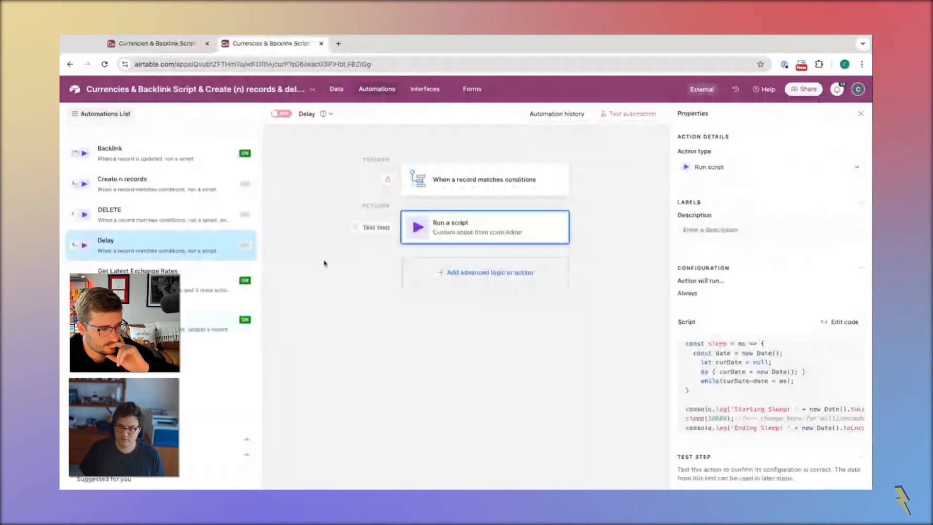
{"action": "left_click", "coordinate": [843, 323]}
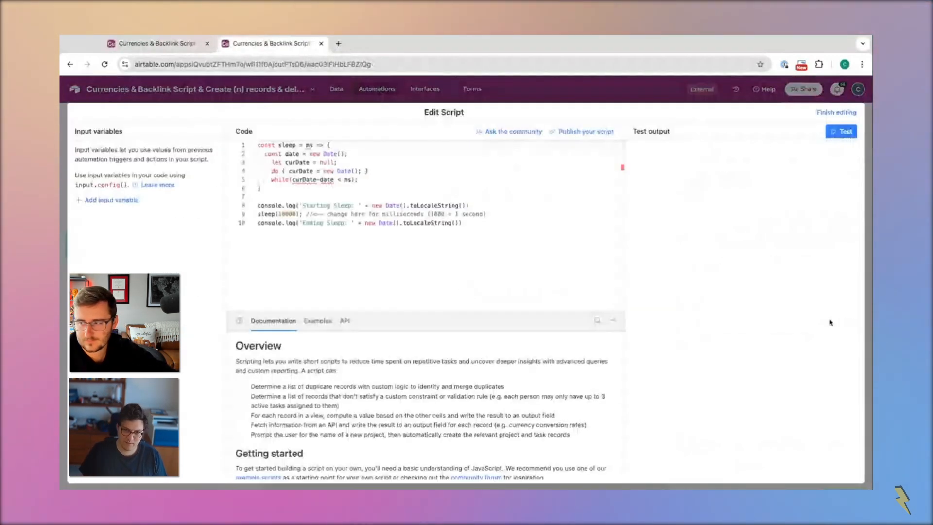
{"action": "left_click", "coordinate": [469, 240]}
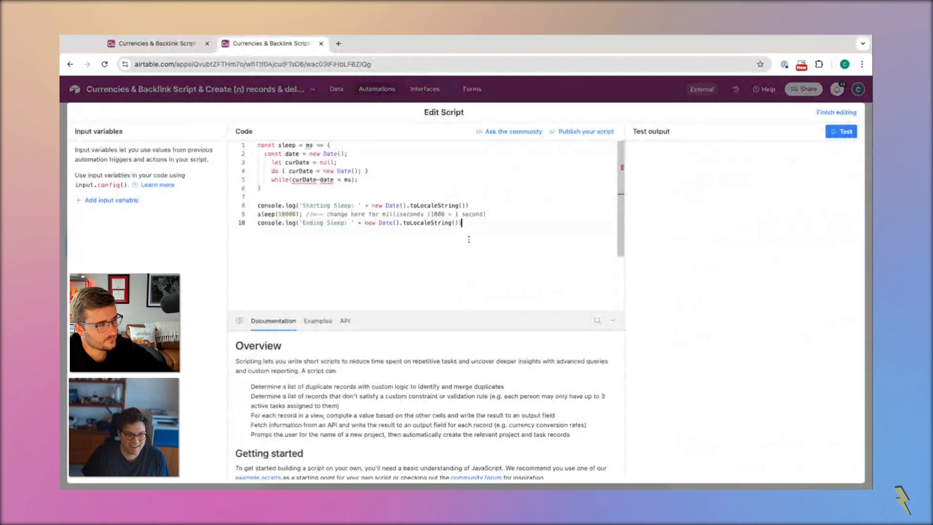
{"action": "key", "text": "ctrl+a"}
{"action": "key", "text": "ctrl+c"}
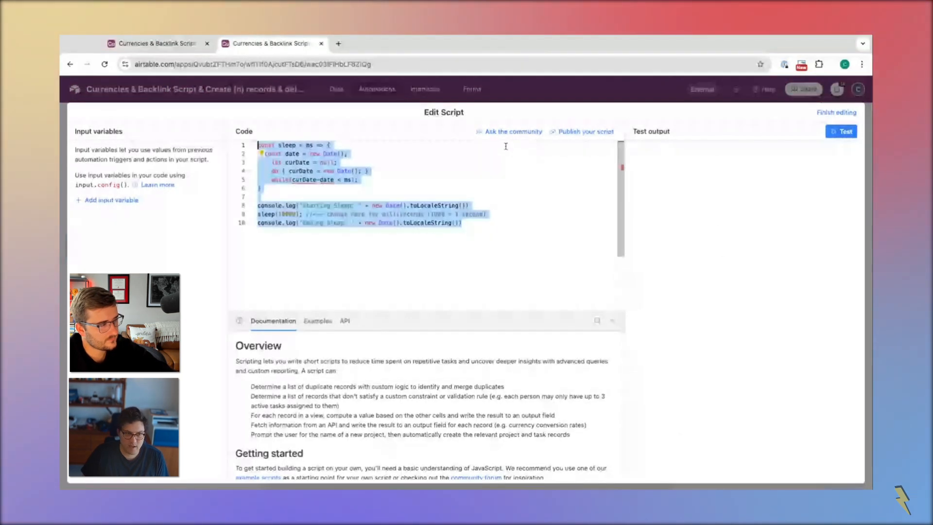
{"action": "left_click", "coordinate": [835, 118]}
Insert a Run script action before Update record in the Stamp Employee Bonus automation, replacing its default code with the copied 10000-millisecond sleep script
{"action": "left_click", "coordinate": [204, 320]}
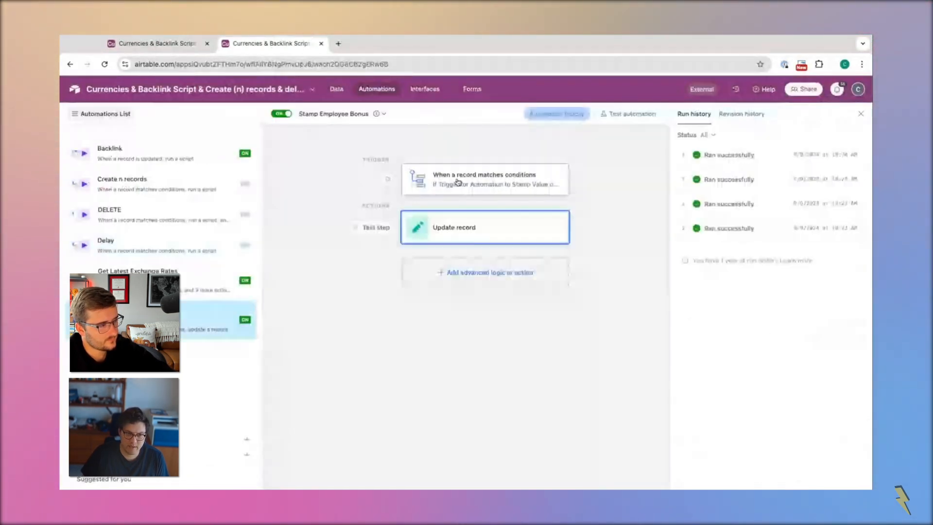
{"action": "left_click", "coordinate": [484, 209]}
{"action": "left_click", "coordinate": [470, 306]}
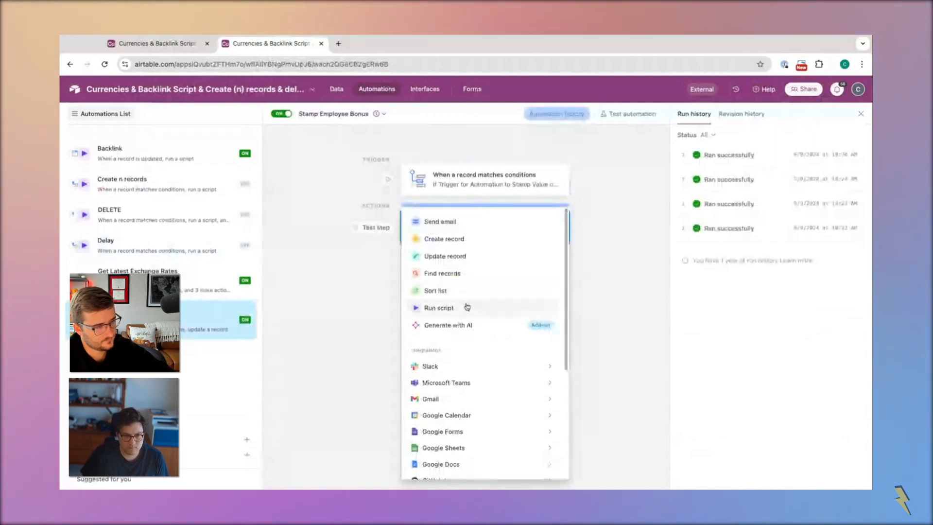
{"action": "key", "text": "ctrl+a"}
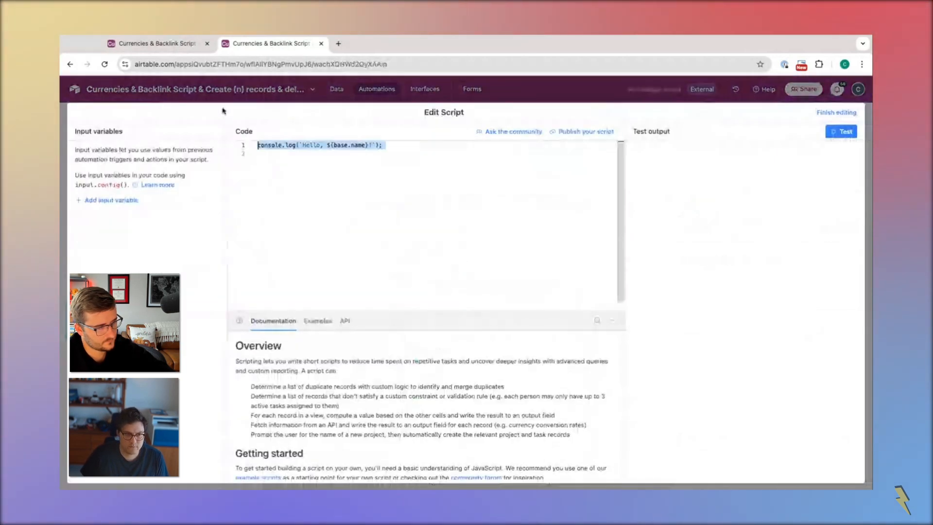
{"action": "key", "text": "ctrl+v"}
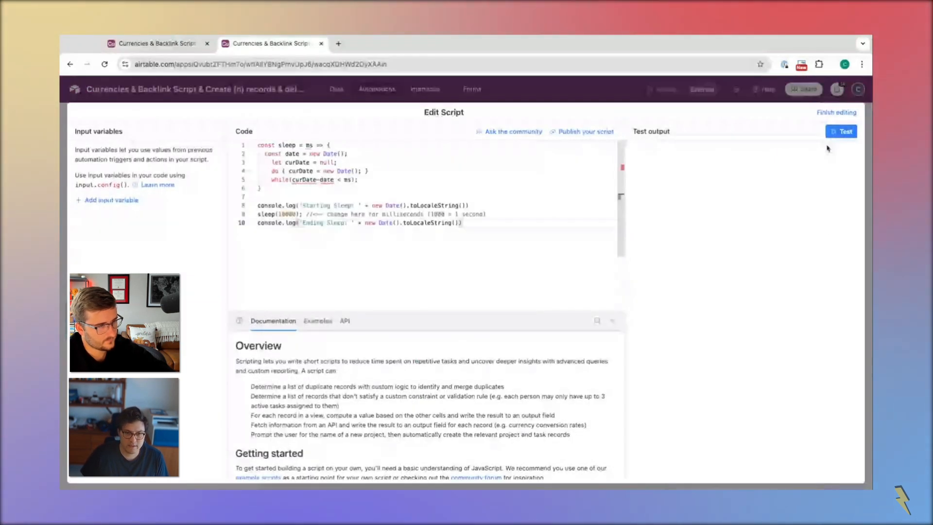
{"action": "left_click", "coordinate": [836, 113]}
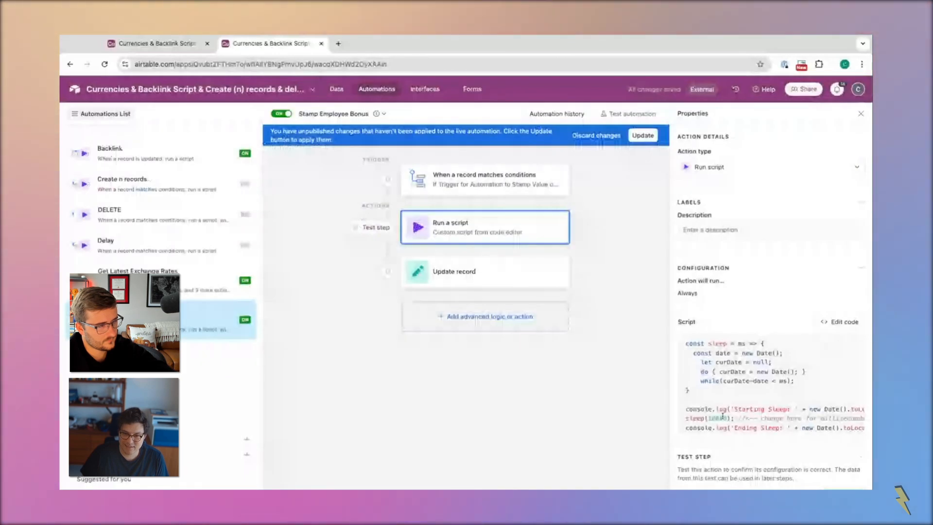
{"action": "double_click", "coordinate": [723, 417]}
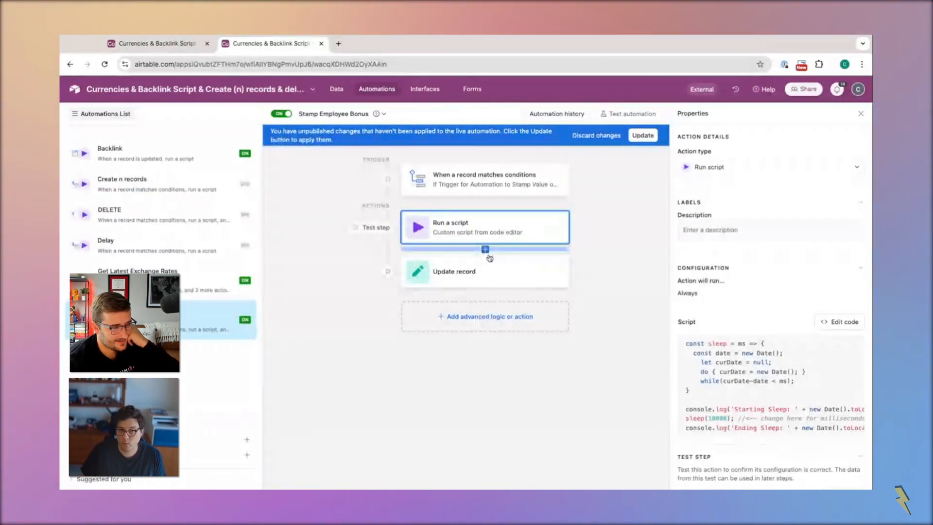
Insert a Find records action after Run a script that searches the Update Trigger Automation table by condition, and add one condition row
{"action": "left_click", "coordinate": [485, 249]}
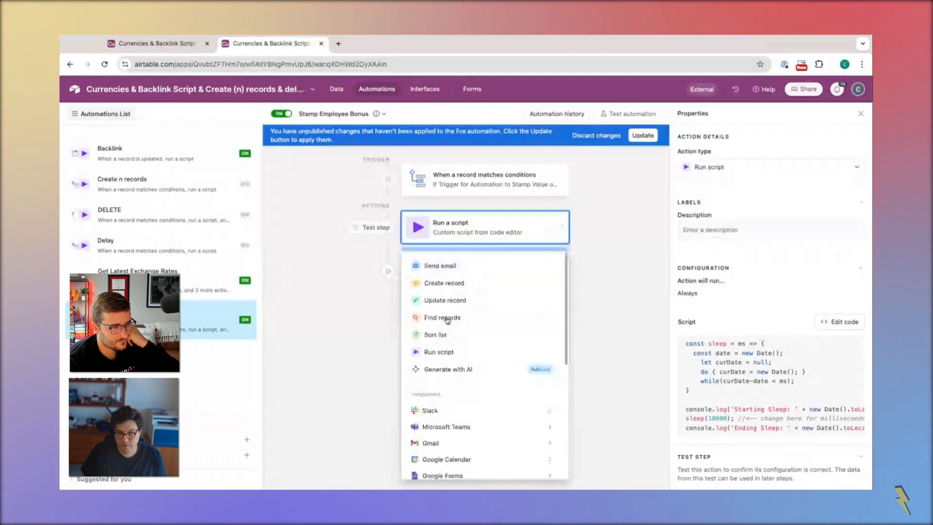
{"action": "left_click", "coordinate": [443, 318]}
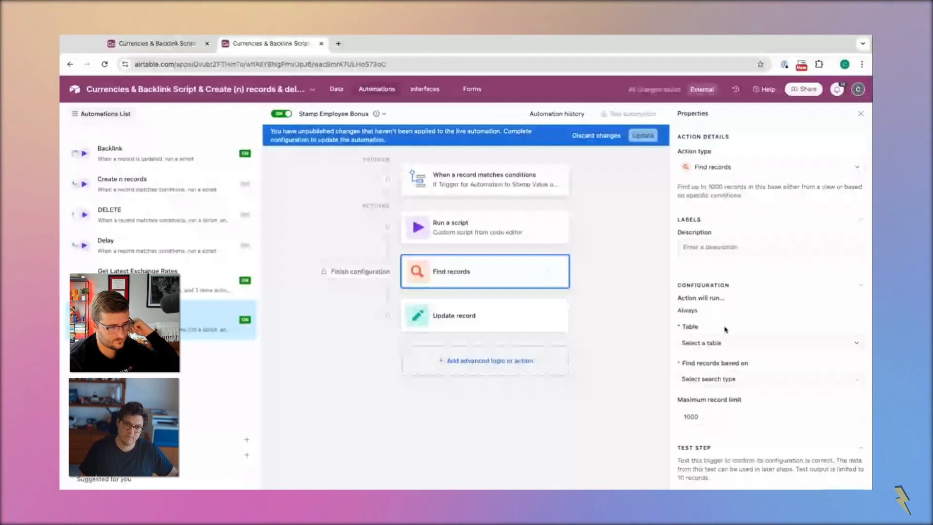
{"action": "left_click", "coordinate": [726, 343]}
{"action": "left_click", "coordinate": [735, 425]}
{"action": "left_click", "coordinate": [727, 379]}
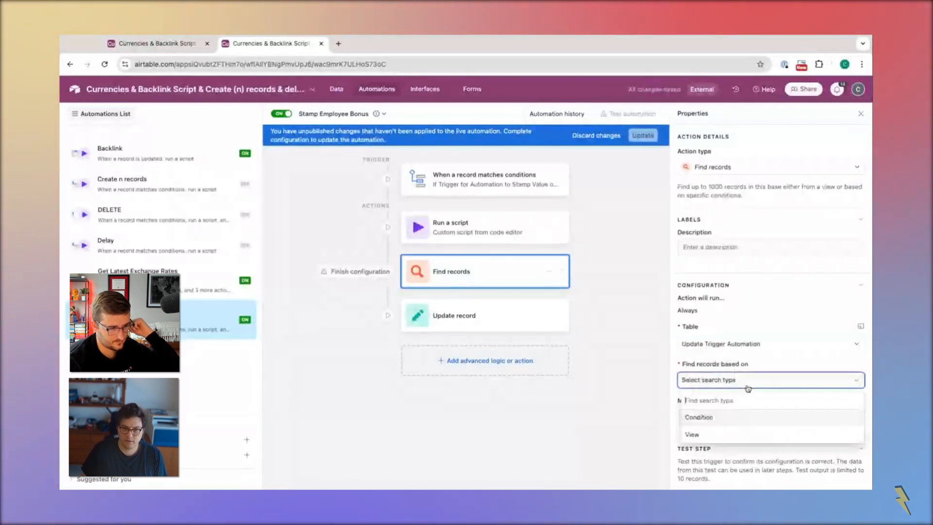
{"action": "left_click", "coordinate": [714, 416]}
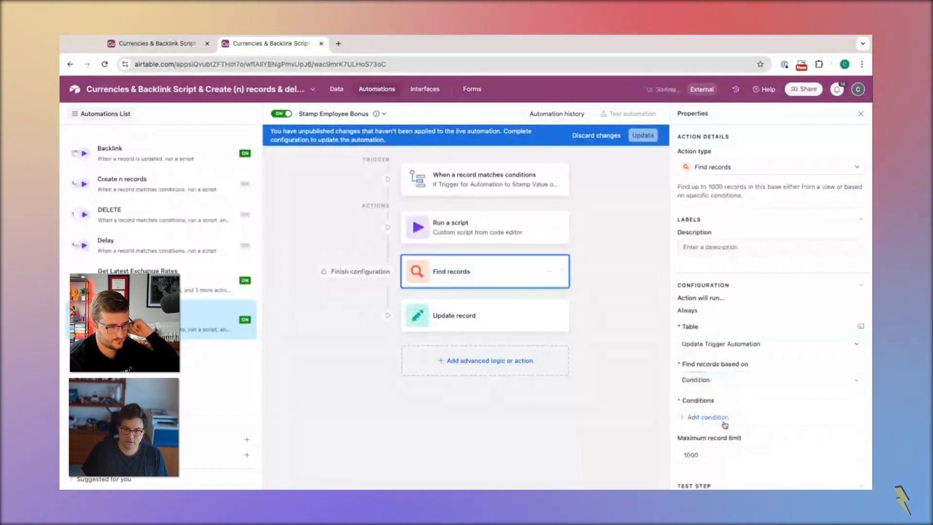
{"action": "left_click", "coordinate": [724, 424]}
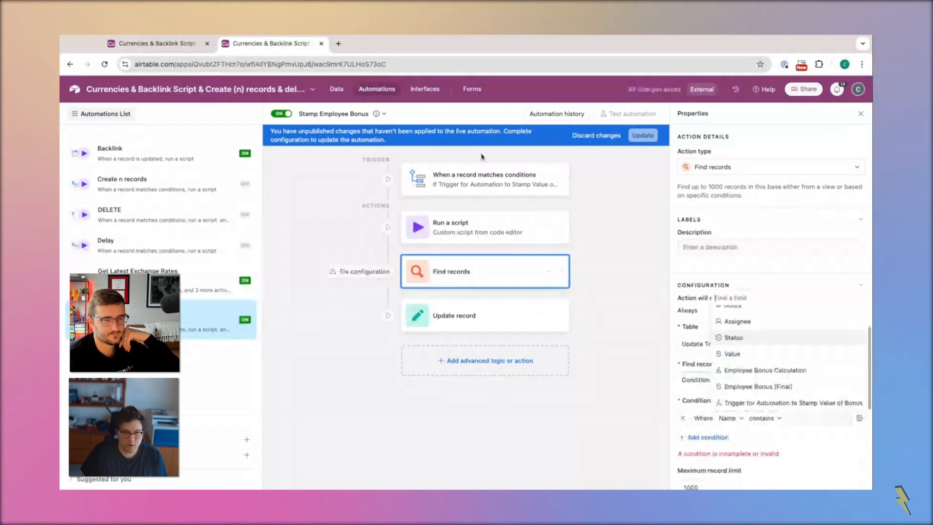
Create a formula field named Record ID with the formula RECORD_ID() in the Update Trigger Automation table
{"action": "left_click", "coordinate": [152, 43]}
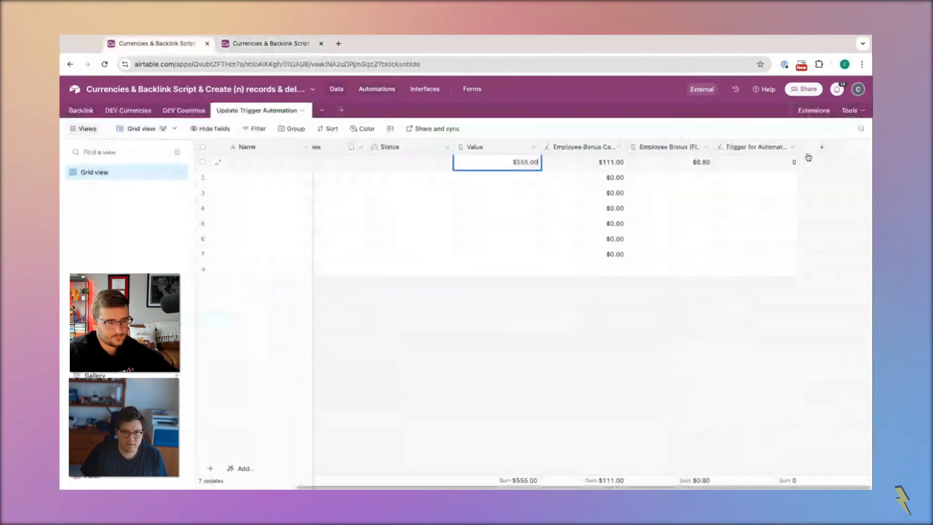
{"action": "left_click", "coordinate": [821, 147]}
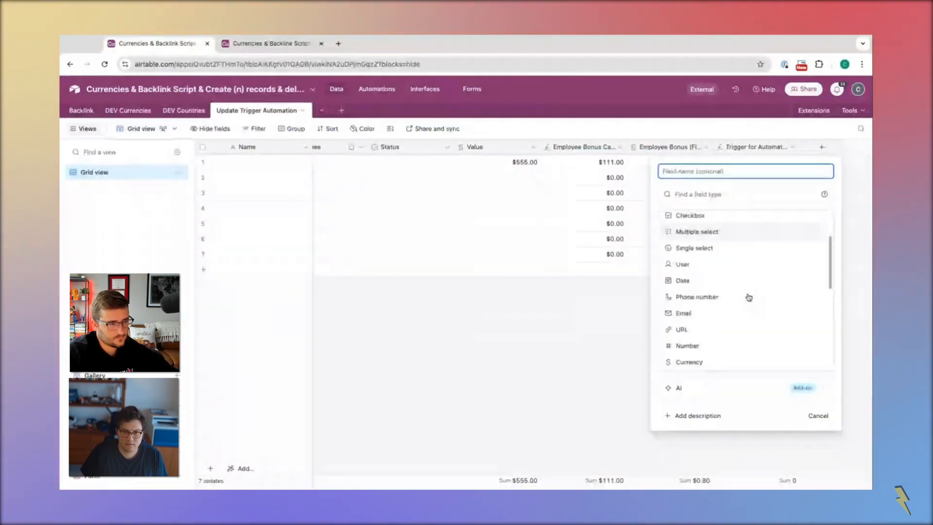
{"action": "scroll", "coordinate": [715, 239], "scroll_direction": "down", "scroll_amount": 5}
{"action": "scroll", "coordinate": [715, 239], "scroll_direction": "up", "scroll_amount": 1}
{"action": "left_click", "coordinate": [711, 239]}
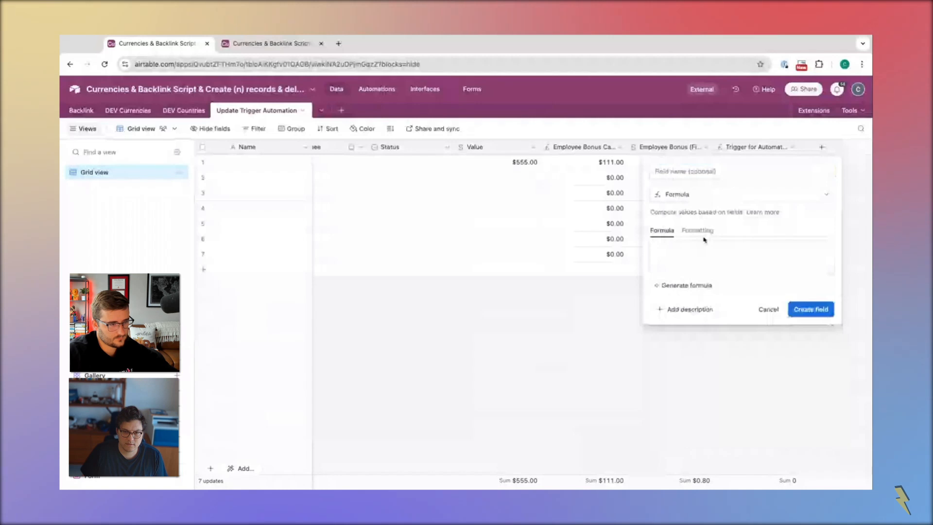
{"action": "left_click", "coordinate": [697, 264]}
{"action": "type", "text": "rec"}
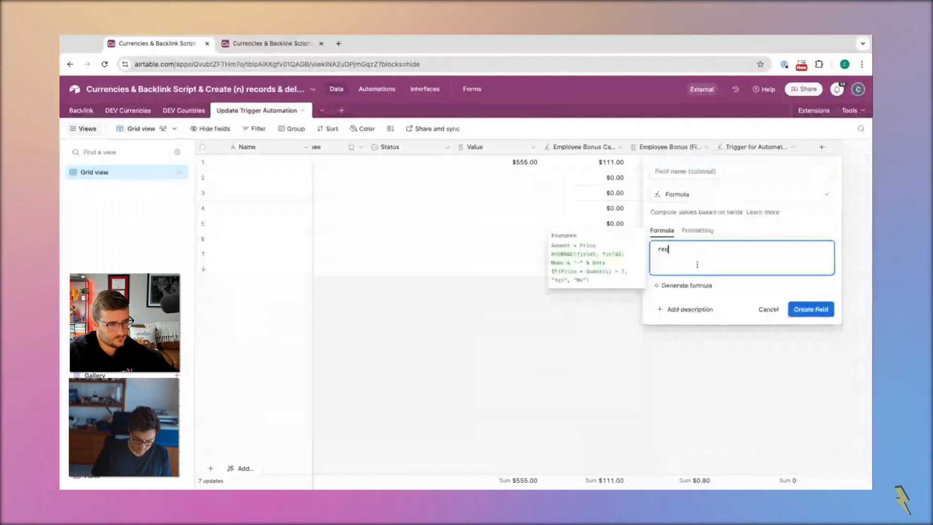
{"action": "left_click", "coordinate": [695, 297]}
{"action": "left_click", "coordinate": [733, 171]}
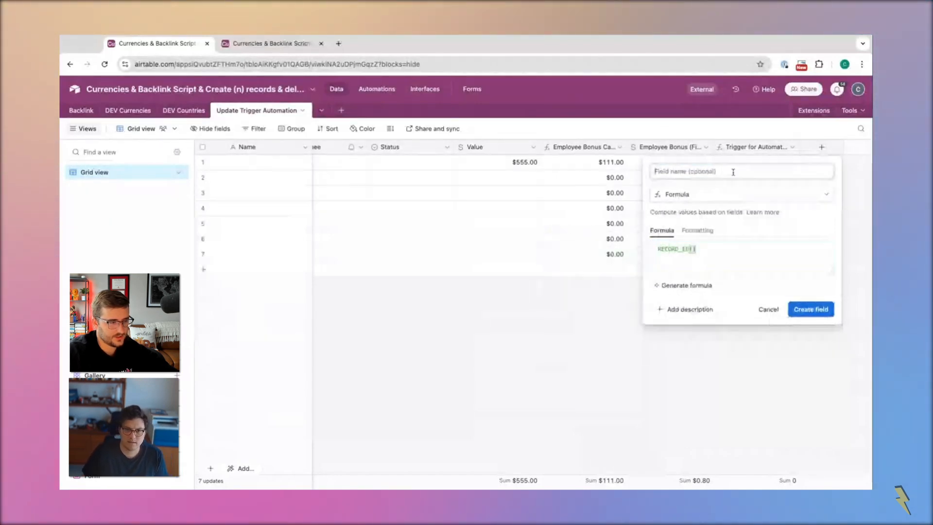
{"action": "type", "text": "Record ID"}
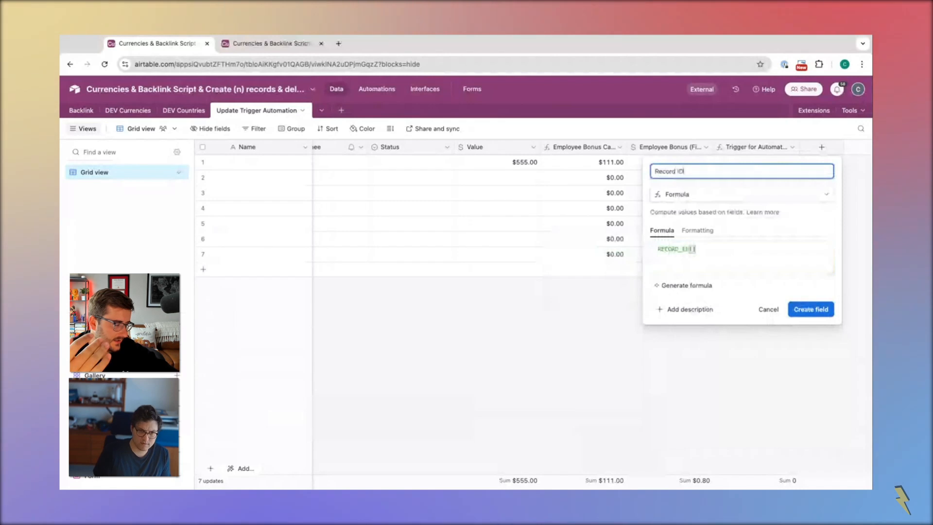
{"action": "key", "text": "Return"}
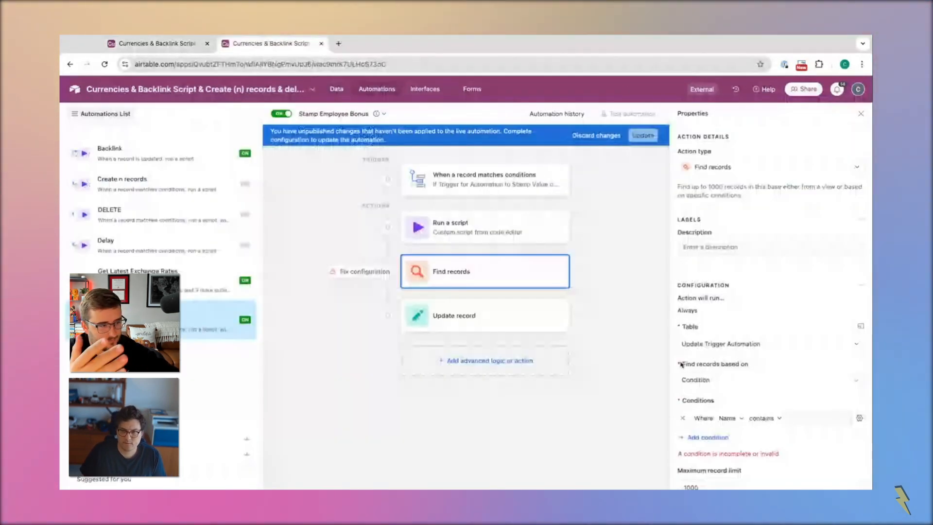
Set the Find records condition to Record ID is, using the trigger record's Record ID as the dynamic value
{"action": "left_click", "coordinate": [729, 418]}
{"action": "scroll", "coordinate": [748, 369], "scroll_direction": "down", "scroll_amount": 2}
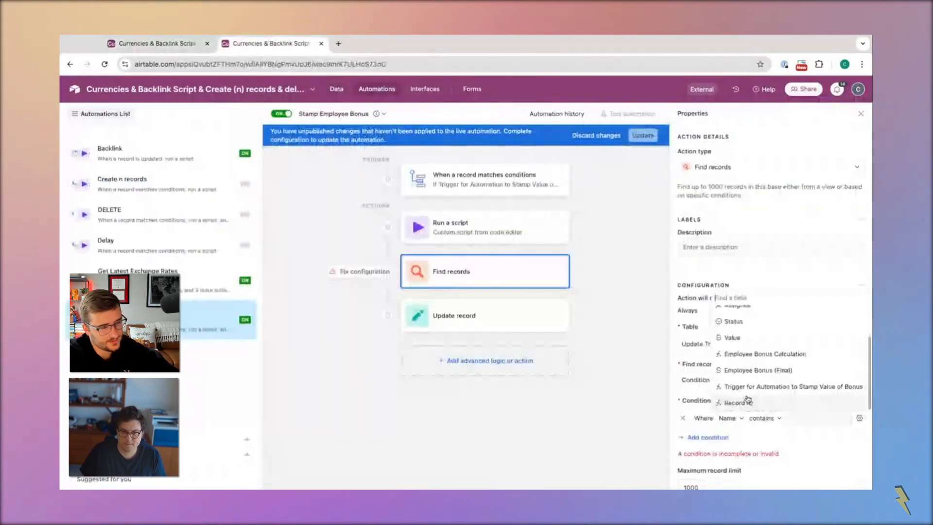
{"action": "left_click", "coordinate": [729, 400]}
{"action": "left_click", "coordinate": [777, 418]}
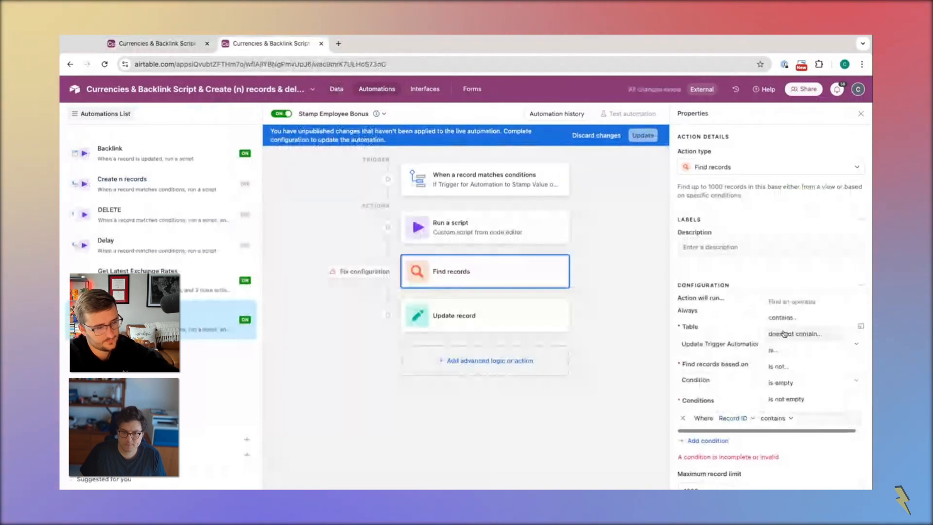
{"action": "left_click", "coordinate": [787, 333]}
{"action": "left_click", "coordinate": [859, 418]}
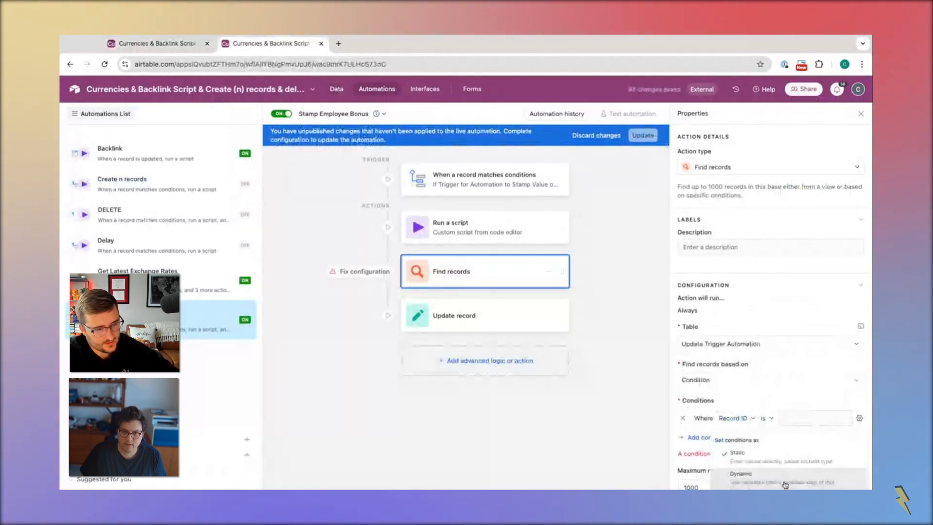
{"action": "left_click", "coordinate": [845, 418]}
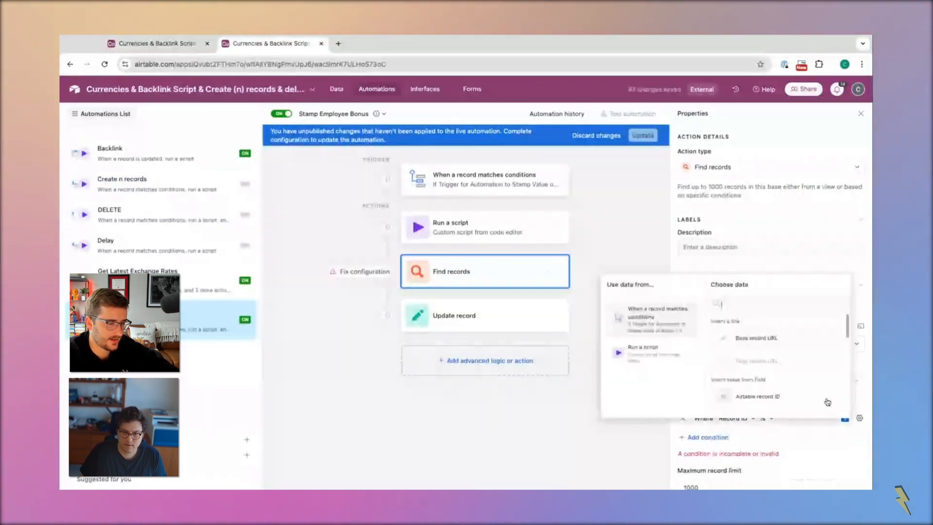
{"action": "left_click", "coordinate": [761, 340]}
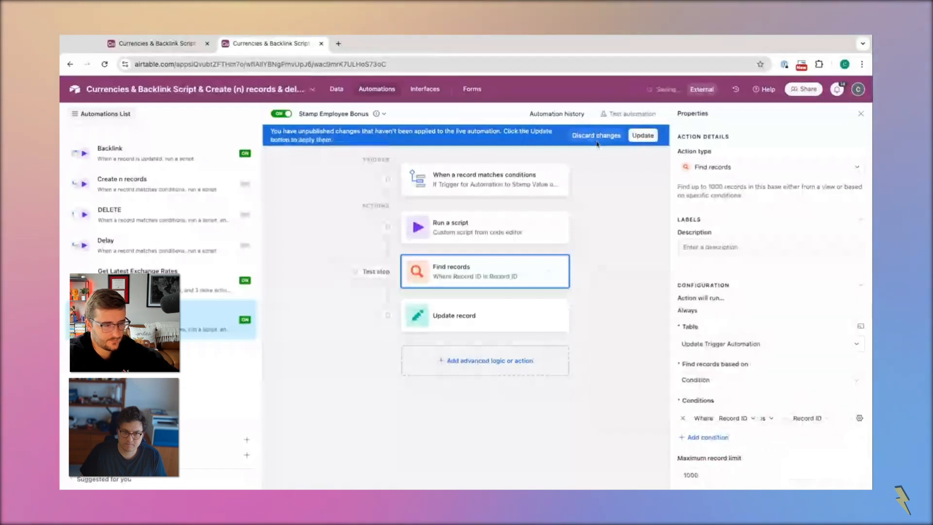
Set the Find records maximum record limit to 1 and publish the automation changes, keeping only the Record ID condition
{"action": "left_click", "coordinate": [719, 475]}
{"action": "key", "text": "BackSpace"}
{"action": "key", "text": "BackSpace"}
{"action": "key", "text": "BackSpace"}
{"action": "left_click", "coordinate": [641, 137]}
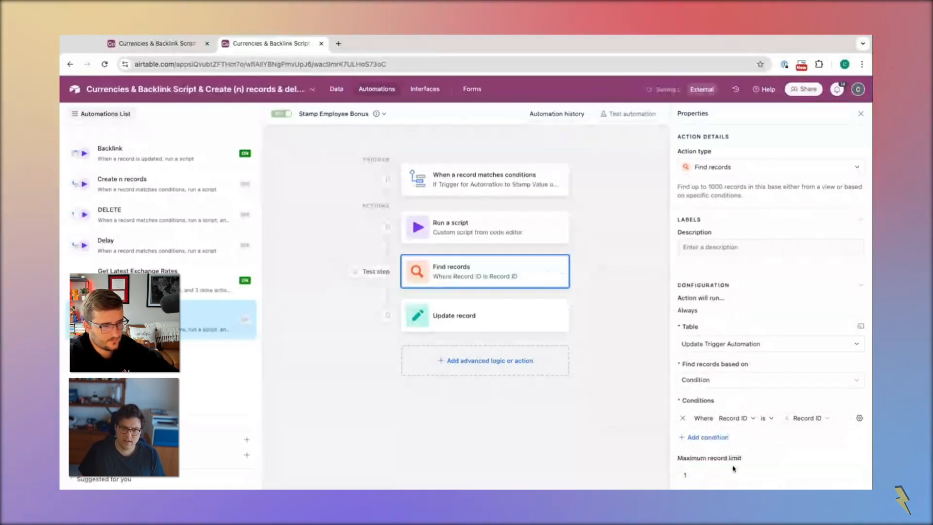
{"action": "left_click", "coordinate": [708, 436]}
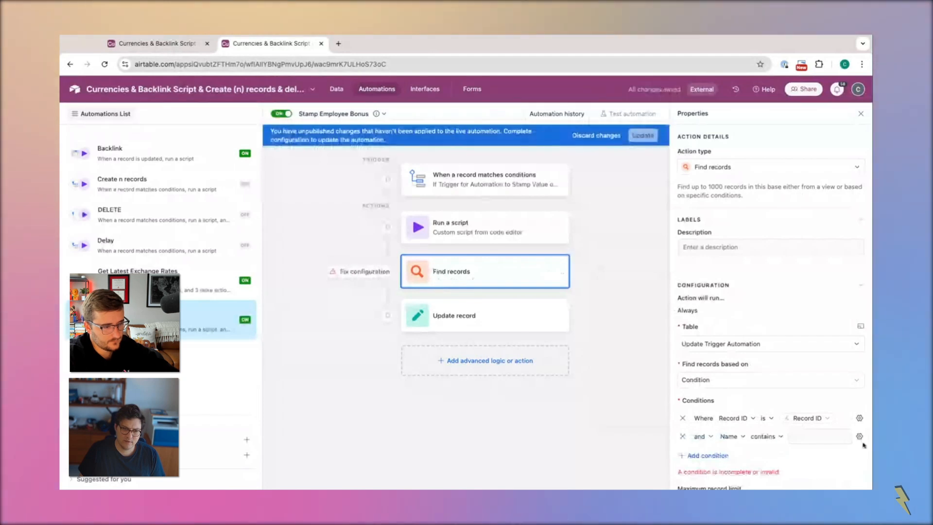
{"action": "left_click", "coordinate": [682, 437]}
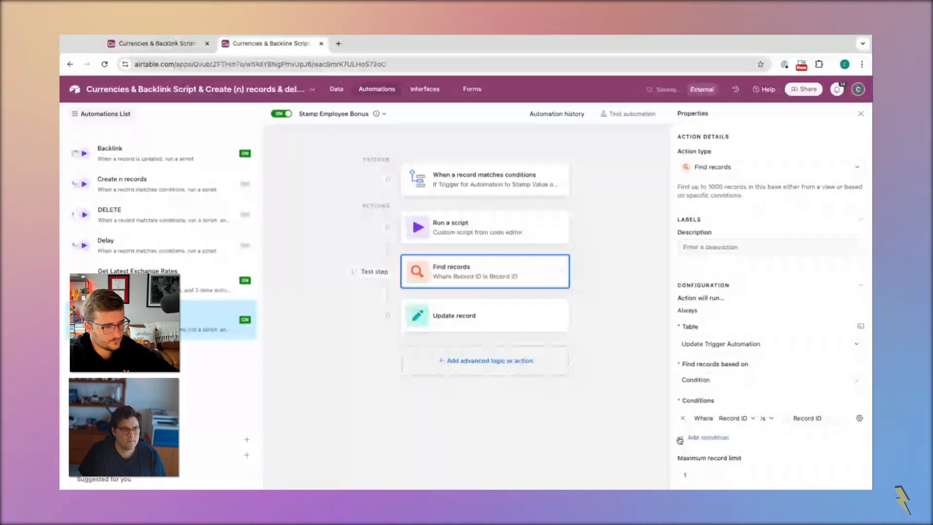
Review the new Record ID field and the other fields in the Update Trigger Automation table
{"action": "key", "text": "ctrl+Tab"}
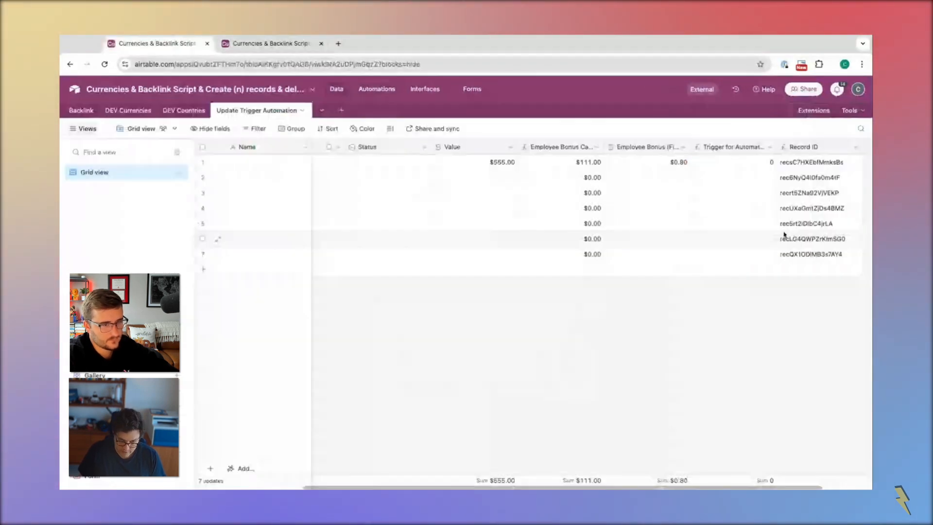
{"action": "scroll", "coordinate": [783, 235], "scroll_direction": "right", "scroll_amount": 3}
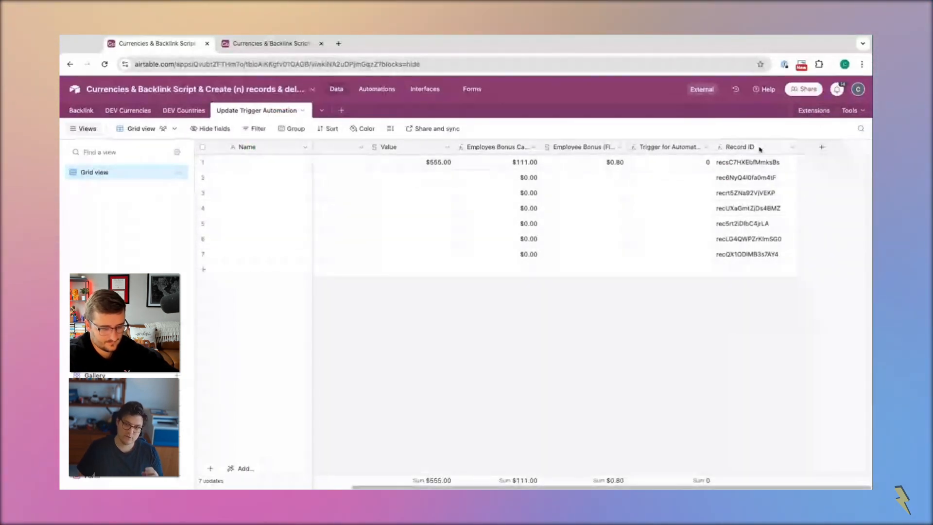
{"action": "scroll", "coordinate": [487, 197], "scroll_direction": "left", "scroll_amount": 5}
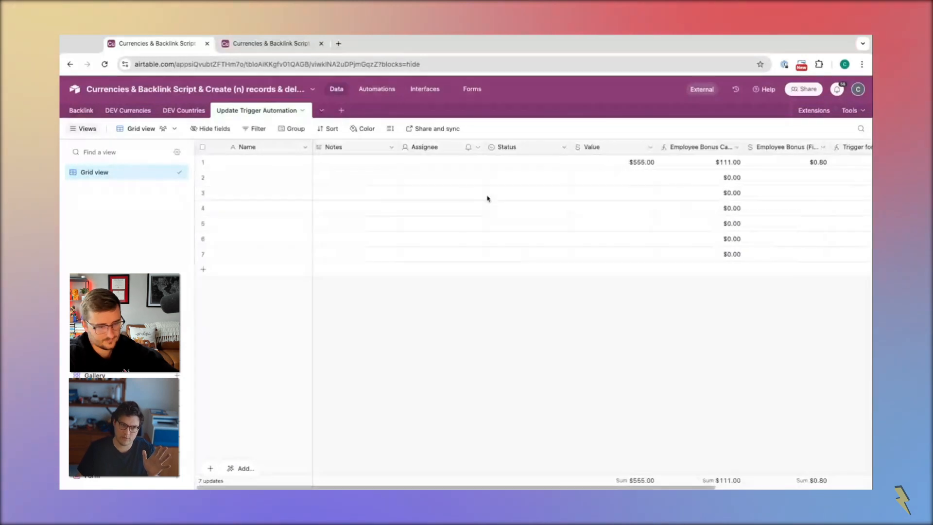
{"action": "left_click", "coordinate": [435, 152]}
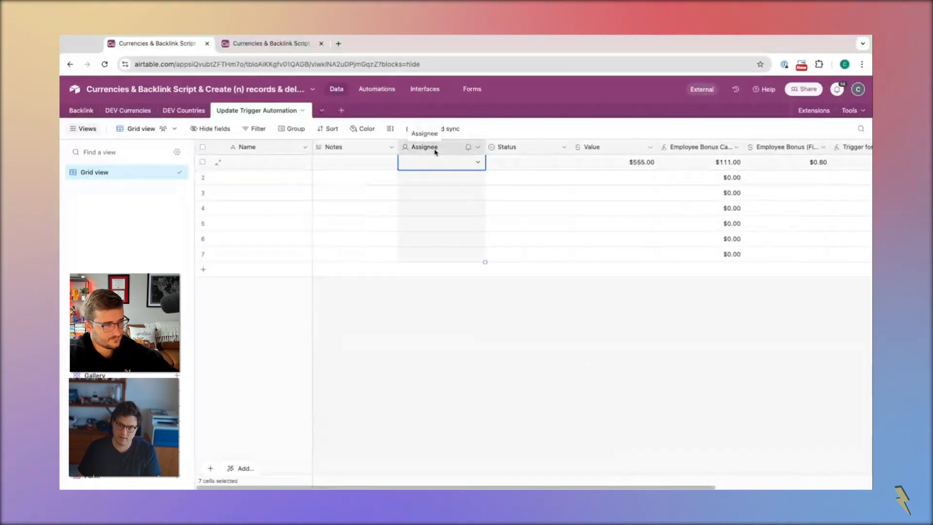
Set Employee Bonus (Final) in the Update record action to the Find records list of Employee Bonus Calculation, and publish the change
{"action": "left_click", "coordinate": [269, 45]}
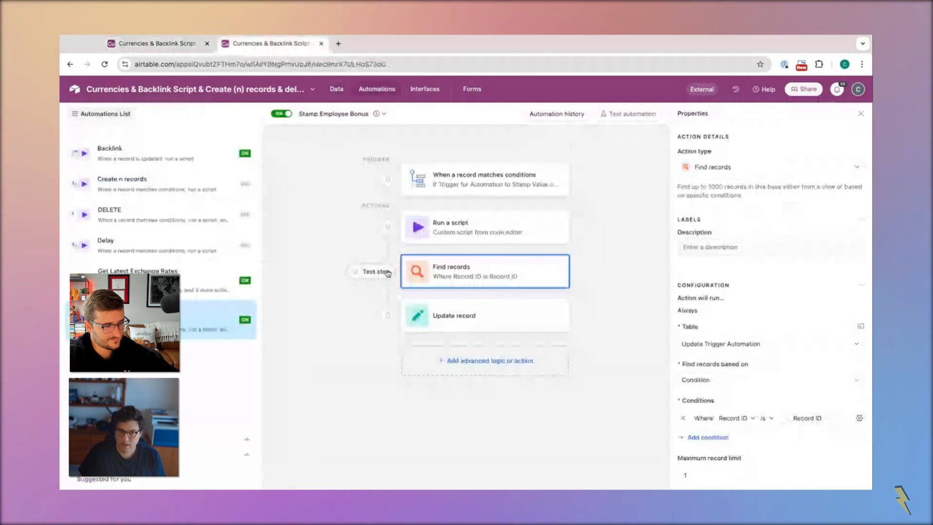
{"action": "left_click", "coordinate": [473, 315]}
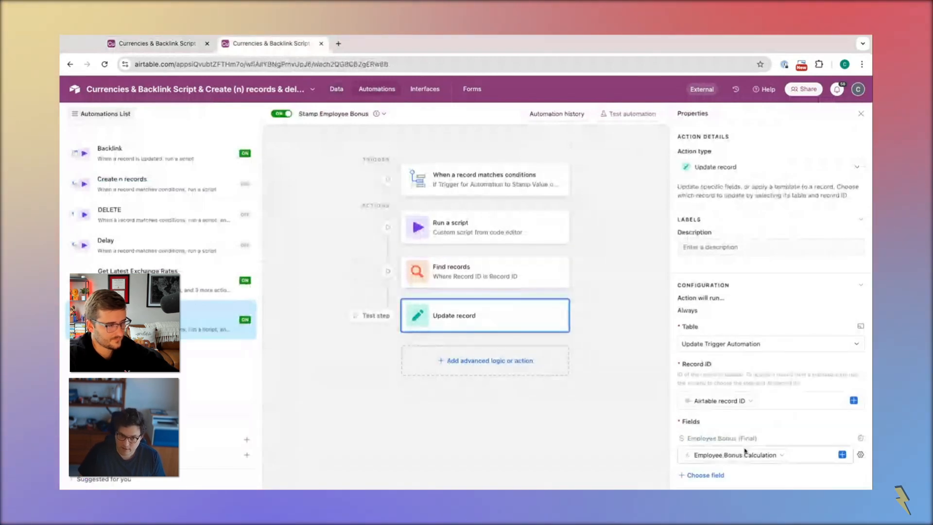
{"action": "left_click", "coordinate": [790, 455]}
{"action": "left_click", "coordinate": [651, 423]}
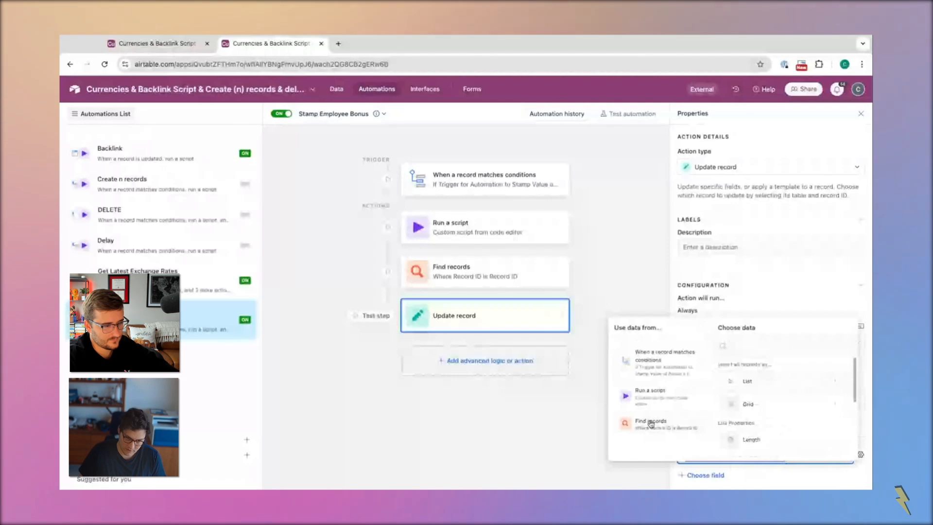
{"action": "scroll", "coordinate": [784, 437], "scroll_direction": "down", "scroll_amount": 3}
{"action": "left_click", "coordinate": [785, 439]}
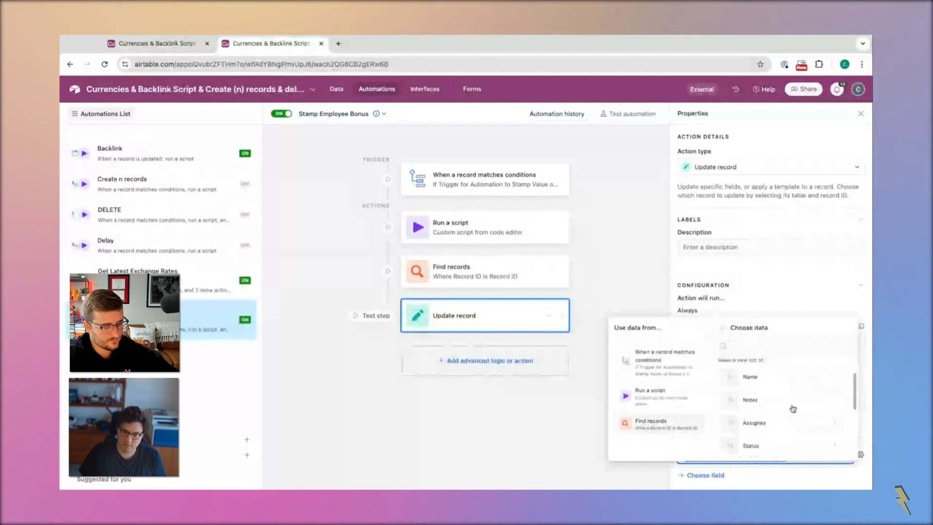
{"action": "scroll", "coordinate": [793, 409], "scroll_direction": "down", "scroll_amount": 3}
{"action": "left_click", "coordinate": [792, 378]}
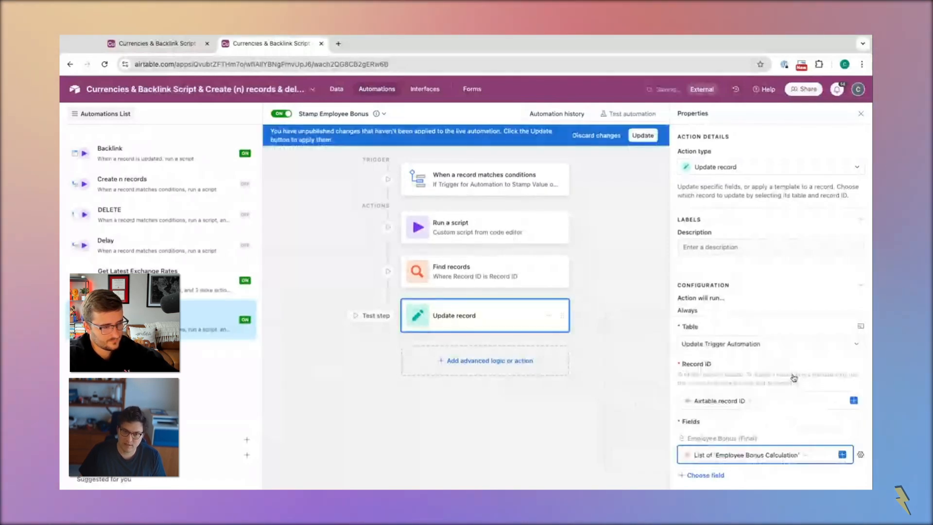
{"action": "left_click", "coordinate": [643, 136]}
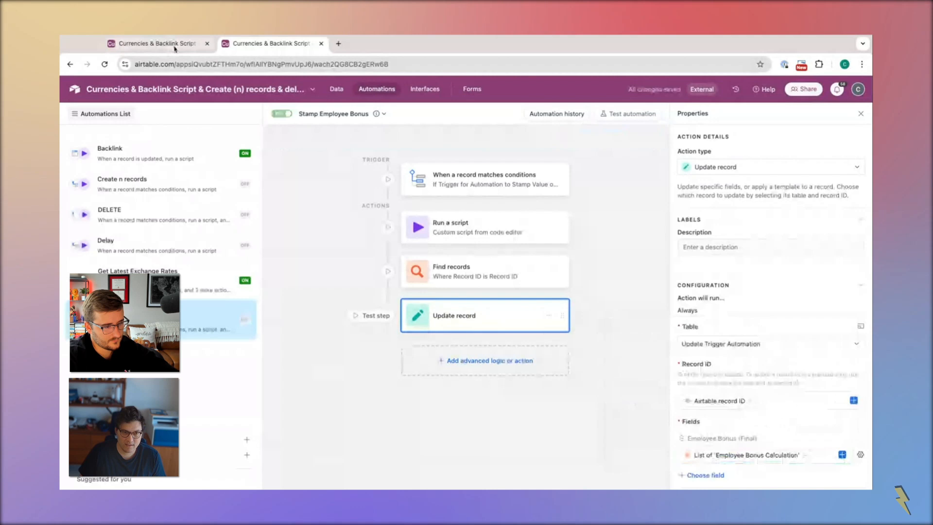
Set the seventh record's Value to 500 in the Update Trigger Automation table and return to the Stamp Employee Bonus automation
{"action": "left_click", "coordinate": [175, 47]}
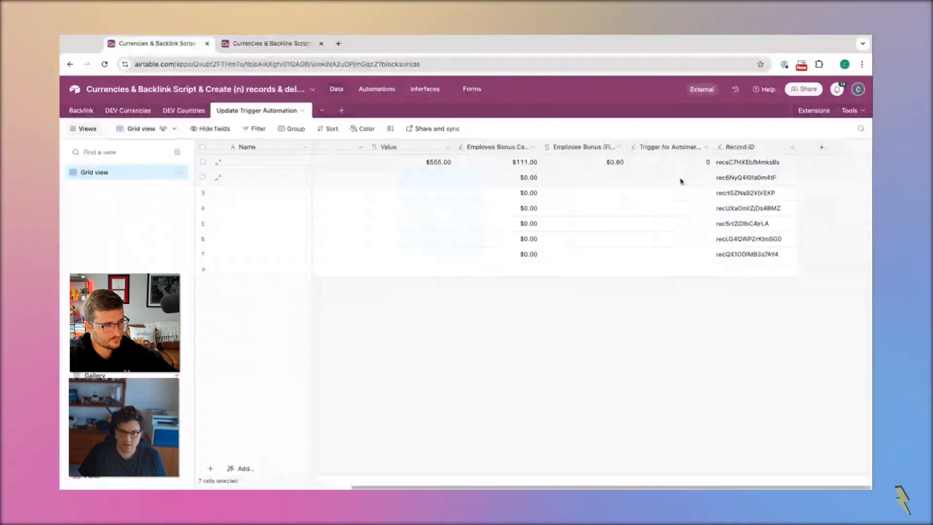
{"action": "left_click", "coordinate": [542, 163]}
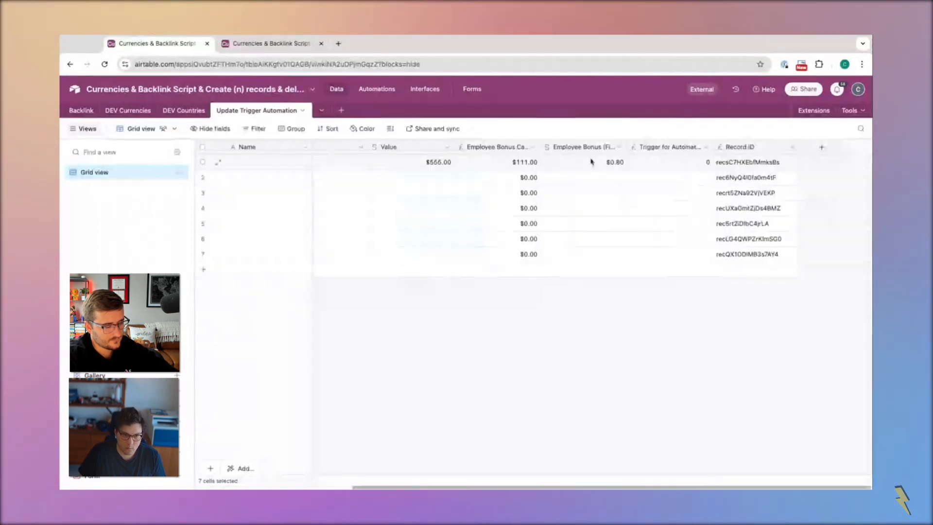
{"action": "left_click", "coordinate": [445, 167]}
{"action": "left_click", "coordinate": [420, 256]}
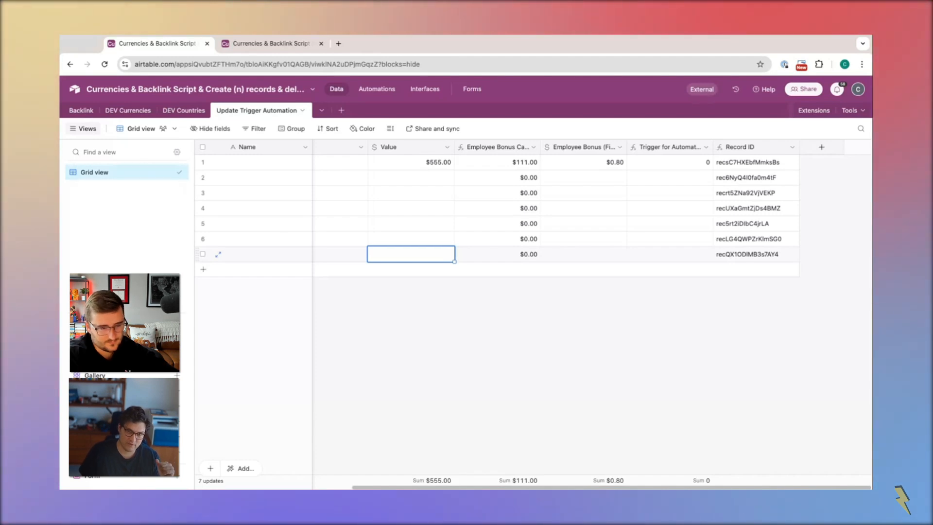
{"action": "type", "text": "60"}
{"action": "type", "text": "00"}
{"action": "left_click", "coordinate": [414, 334]}
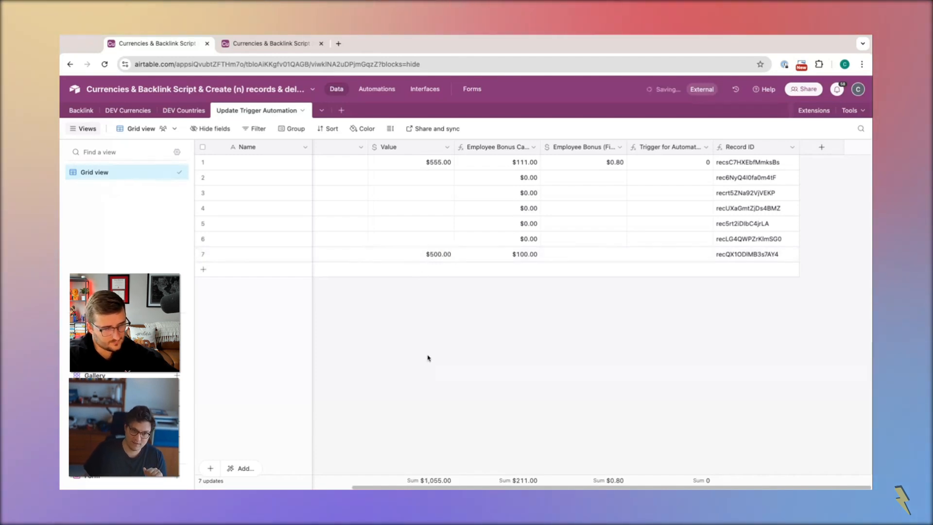
{"action": "left_click", "coordinate": [284, 44]}
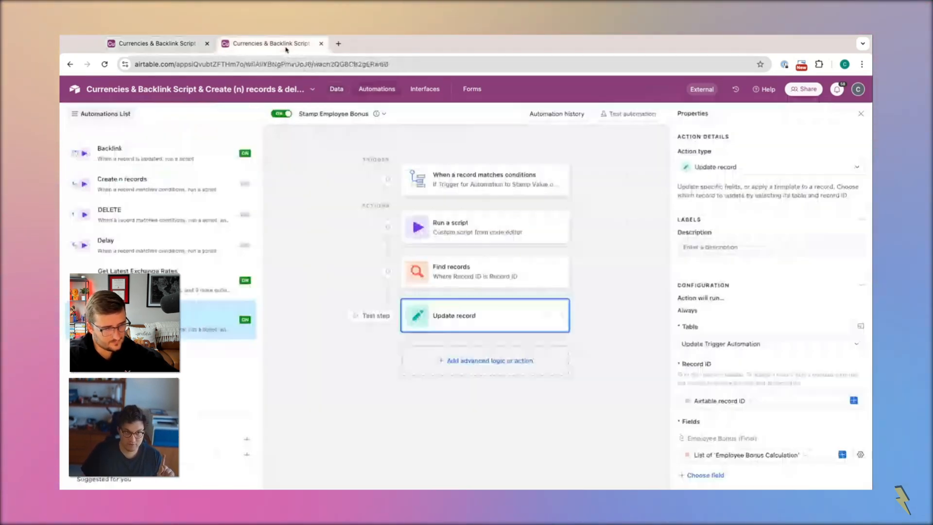
Check the Stamp Employee Bonus run history and the seventh record's Employee Bonus (Final) cell for a new run
{"action": "left_click", "coordinate": [557, 113]}
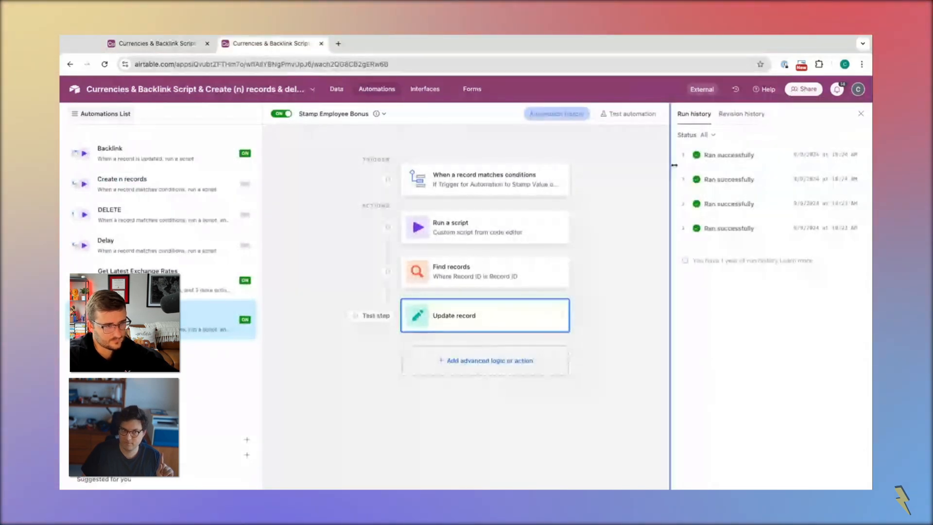
{"action": "left_click", "coordinate": [152, 44]}
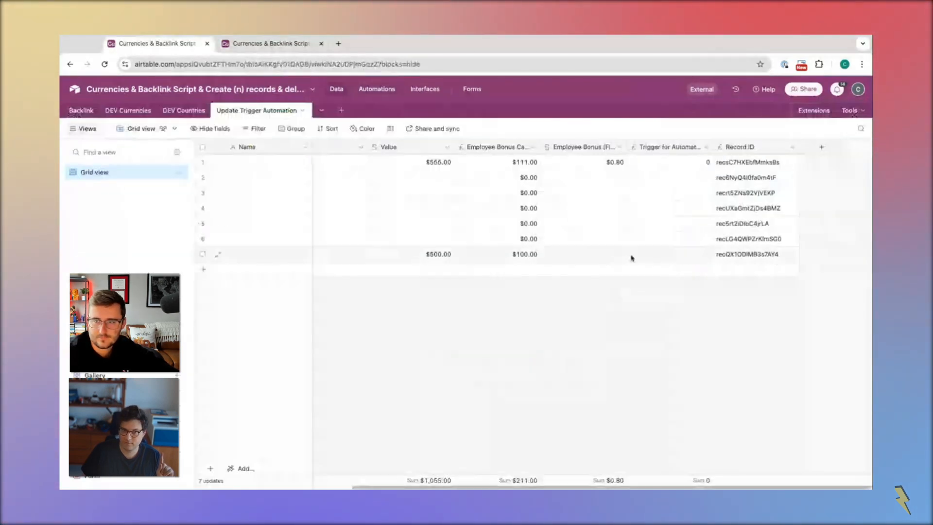
{"action": "left_click", "coordinate": [571, 259]}
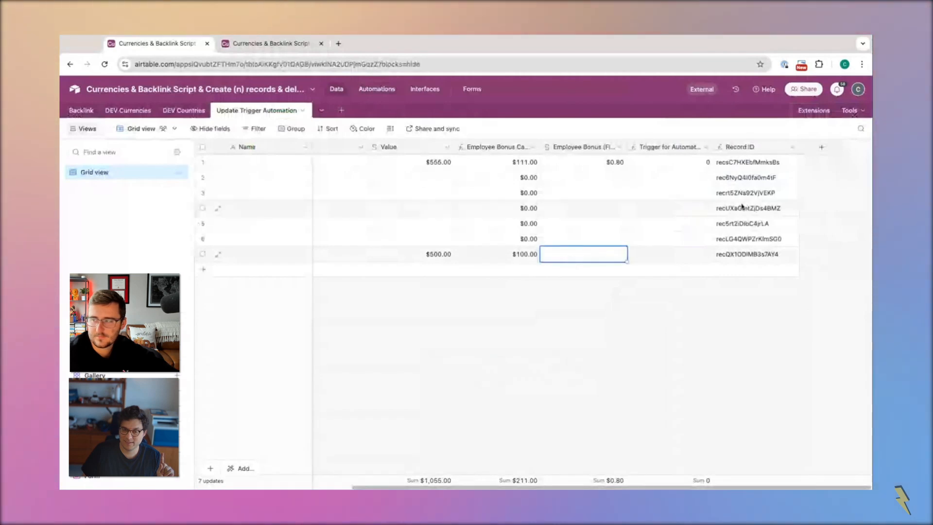
Reduce the Trigger for Automation to Stamp Value of Bonus formula to {Employee Bonus Calculation}={Employee Bonus (Final)} and save the field
{"action": "double_click", "coordinate": [665, 146]}
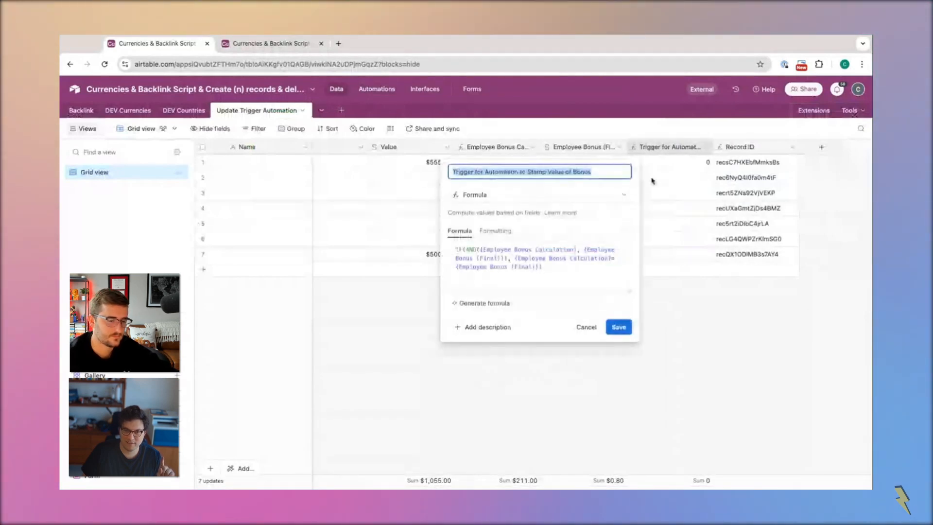
{"action": "left_click", "coordinate": [466, 250]}
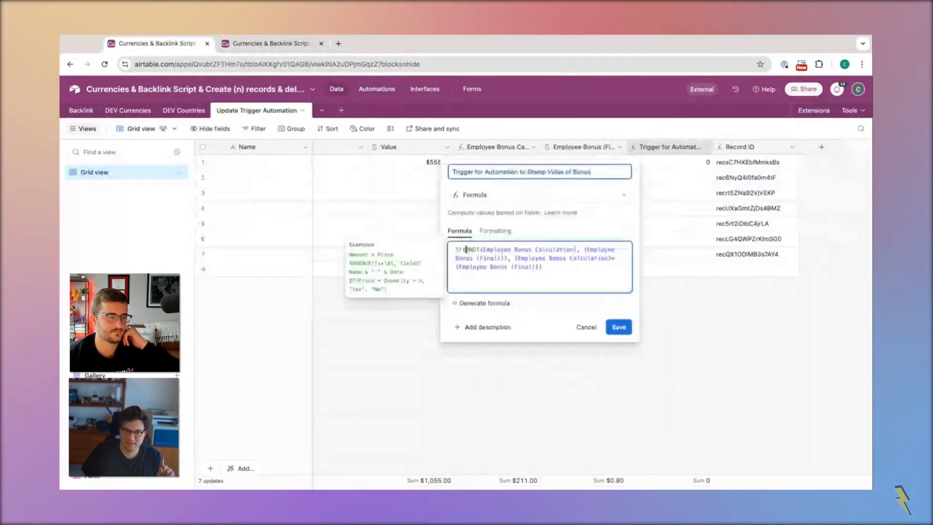
{"action": "left_click", "coordinate": [513, 258]}
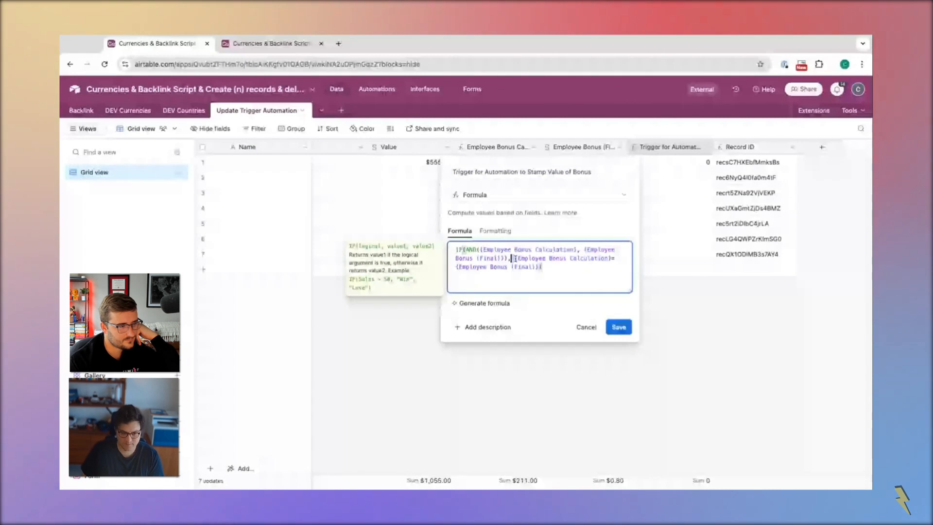
{"action": "left_click_drag", "start_coordinate": [516, 258], "coordinate": [456, 249]}
{"action": "key", "text": "BackSpace"}
{"action": "left_click", "coordinate": [491, 259]}
{"action": "key", "text": "BackSpace"}
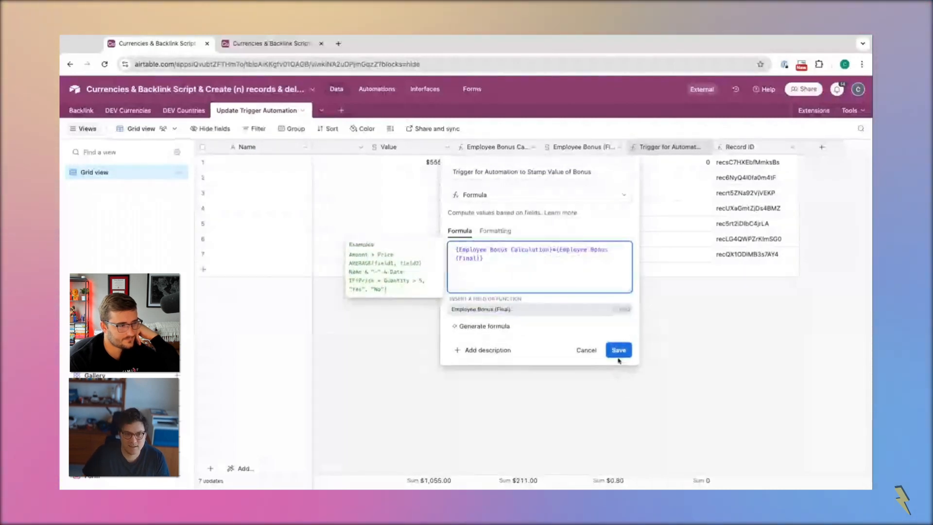
{"action": "left_click", "coordinate": [618, 349]}
{"action": "left_click", "coordinate": [559, 346]}
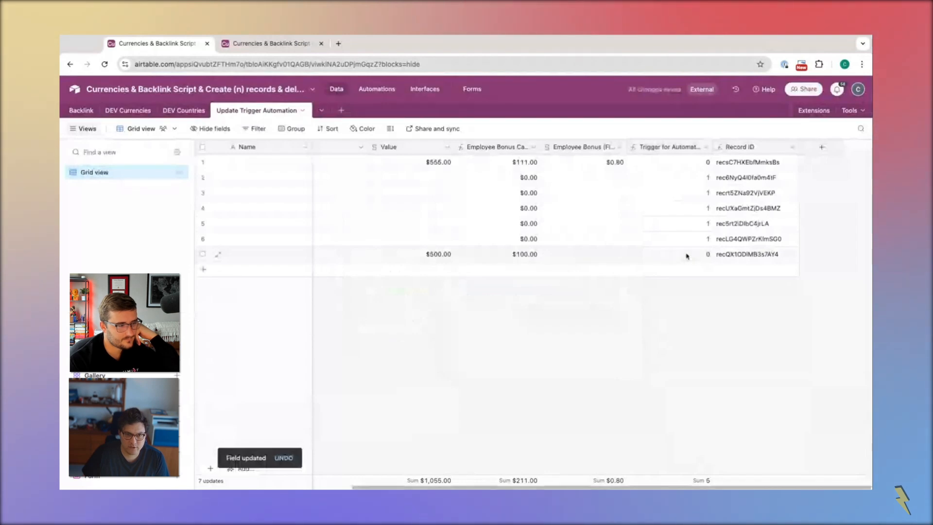
Examine the latest automation run's script step in the run history and compare it with the records in the table
{"action": "key", "text": "ctrl+Tab"}
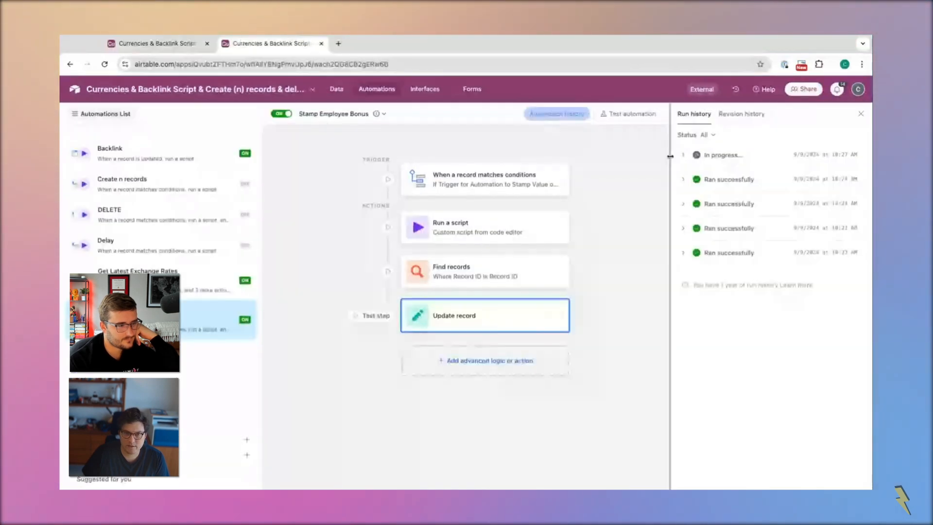
{"action": "left_click", "coordinate": [690, 158]}
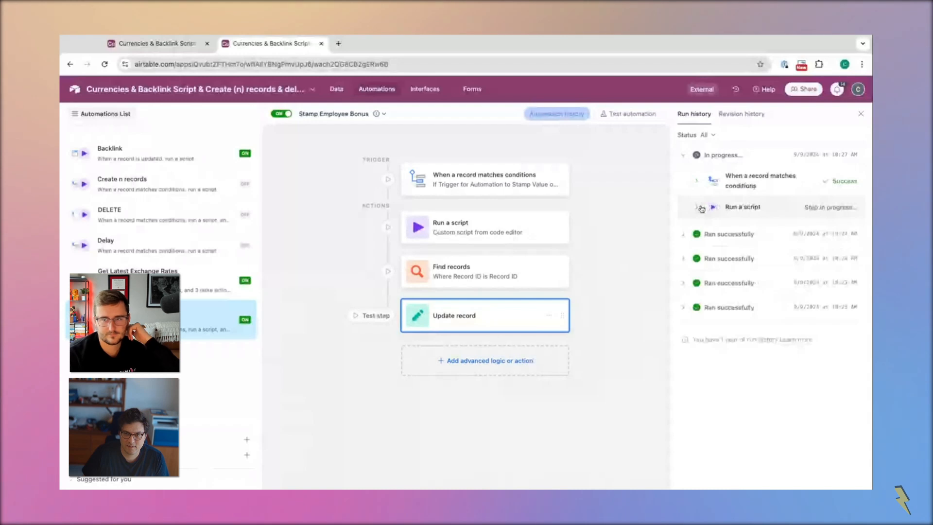
{"action": "left_click", "coordinate": [699, 209]}
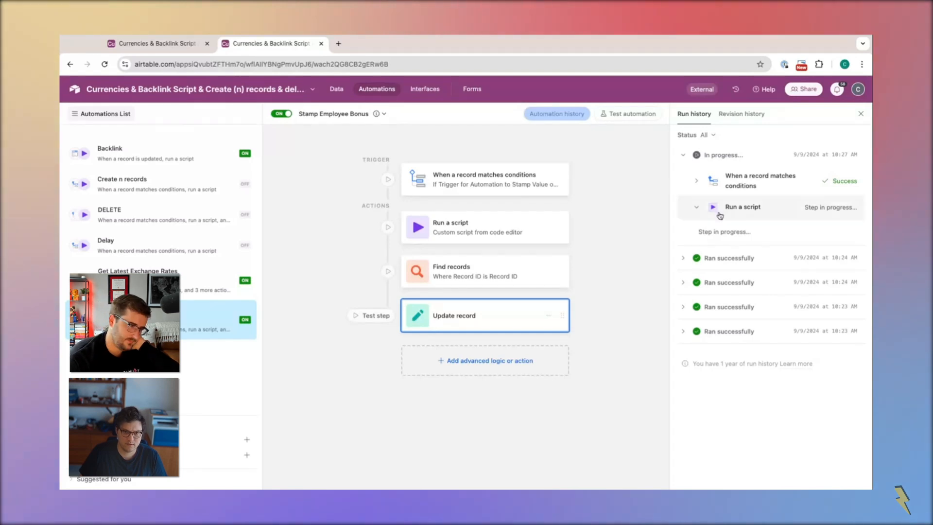
{"action": "left_click", "coordinate": [174, 45]}
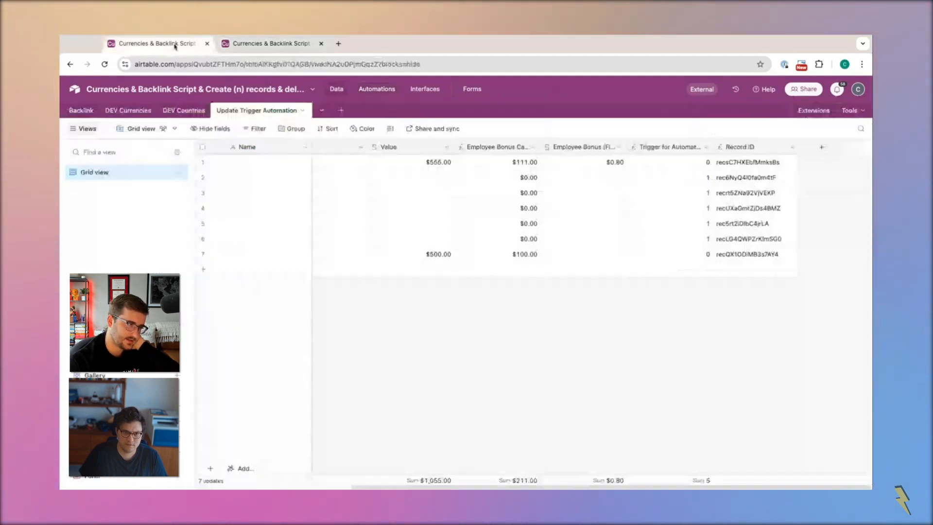
{"action": "left_click", "coordinate": [259, 44]}
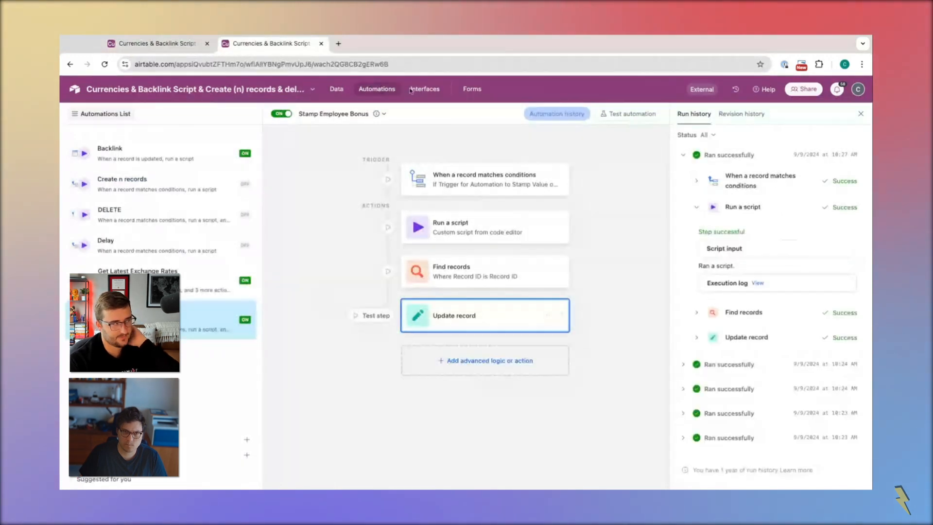
{"action": "left_click", "coordinate": [169, 48]}
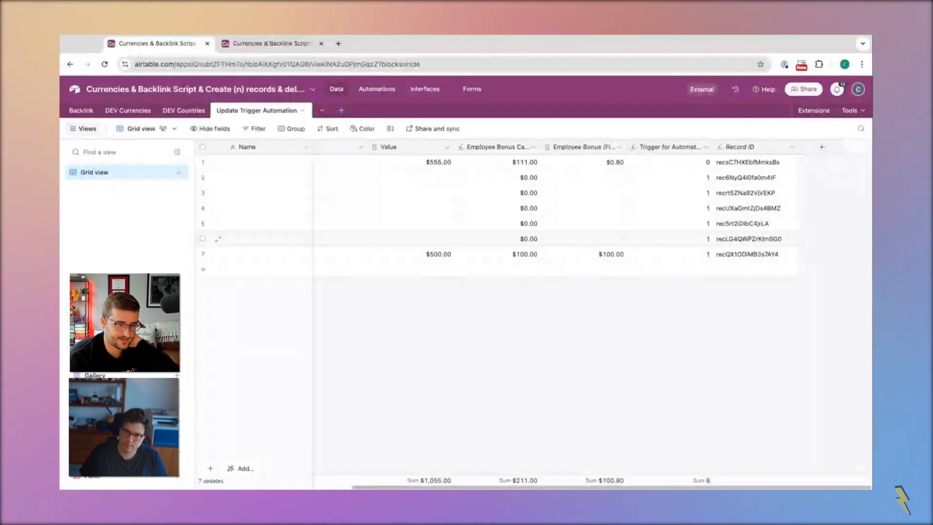
Set the sixth record's Value to 450 in the Update Trigger Automation table
{"action": "left_click", "coordinate": [411, 239]}
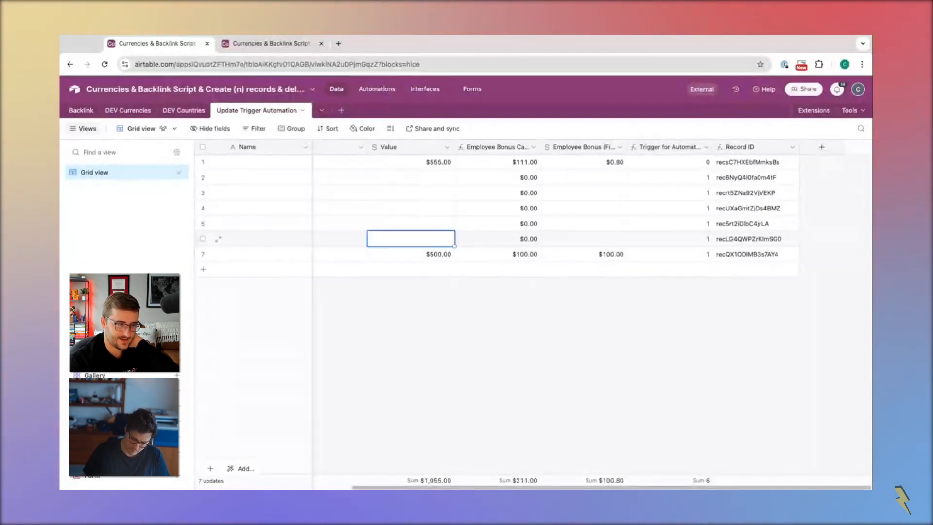
{"action": "type", "text": "450"}
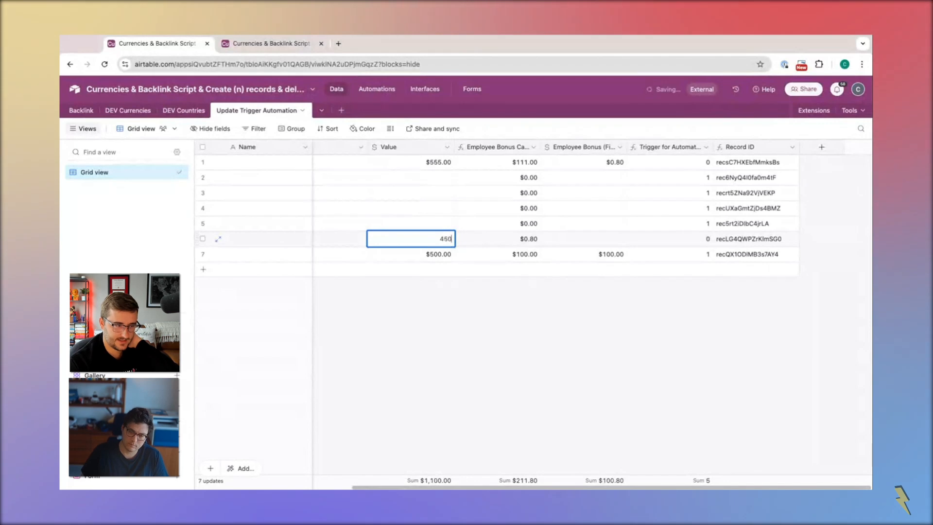
{"action": "left_click", "coordinate": [497, 242]}
{"action": "left_click", "coordinate": [477, 223]}
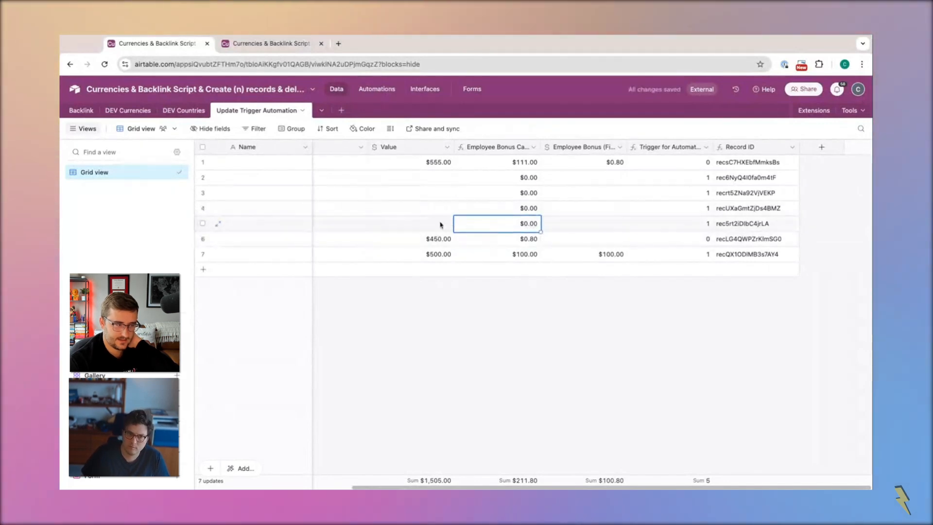
{"action": "left_click", "coordinate": [439, 223]}
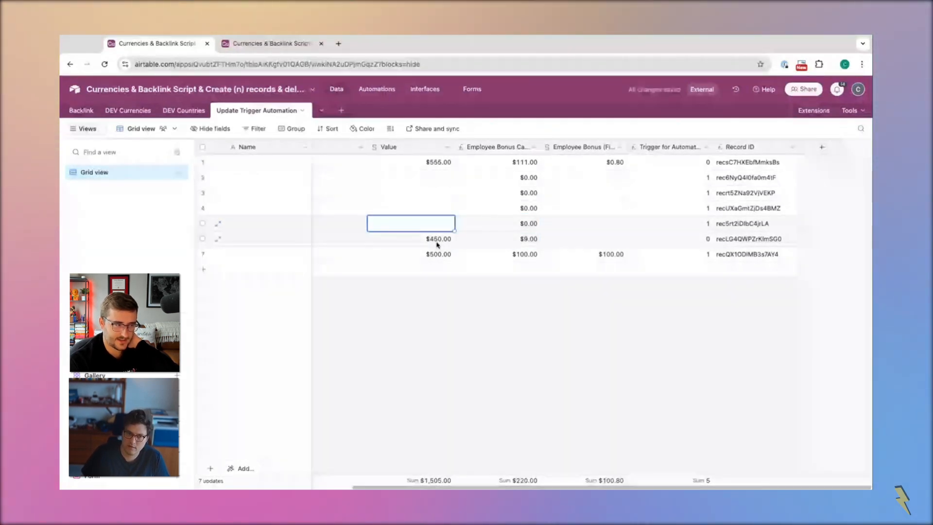
Replace the sixth record's Value with 110
{"action": "left_click", "coordinate": [443, 243]}
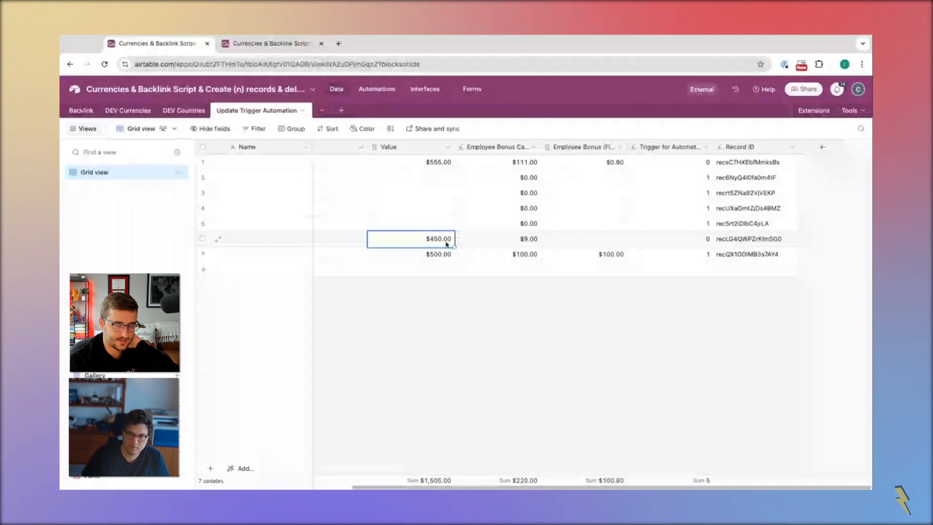
{"action": "type", "text": "110"}
{"action": "left_click", "coordinate": [456, 319]}
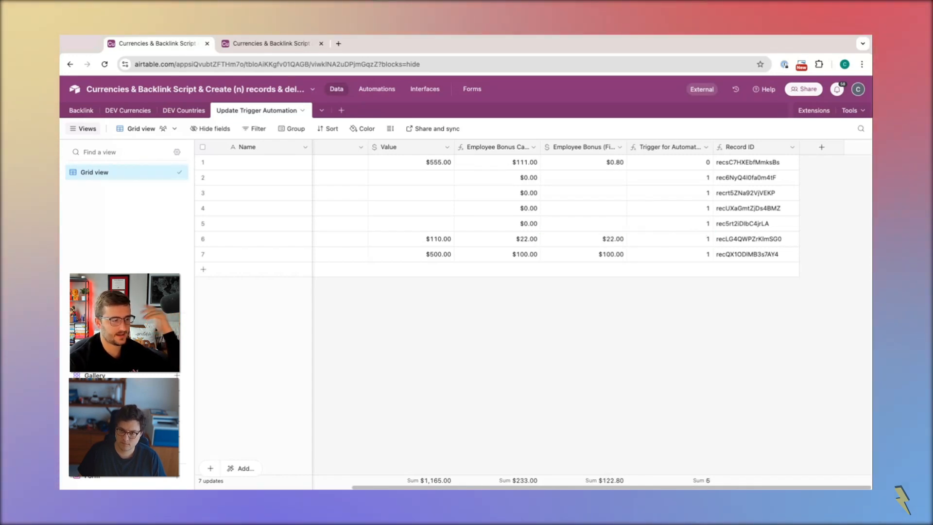
Set the fifth record's Value to 100
{"action": "double_click", "coordinate": [434, 224]}
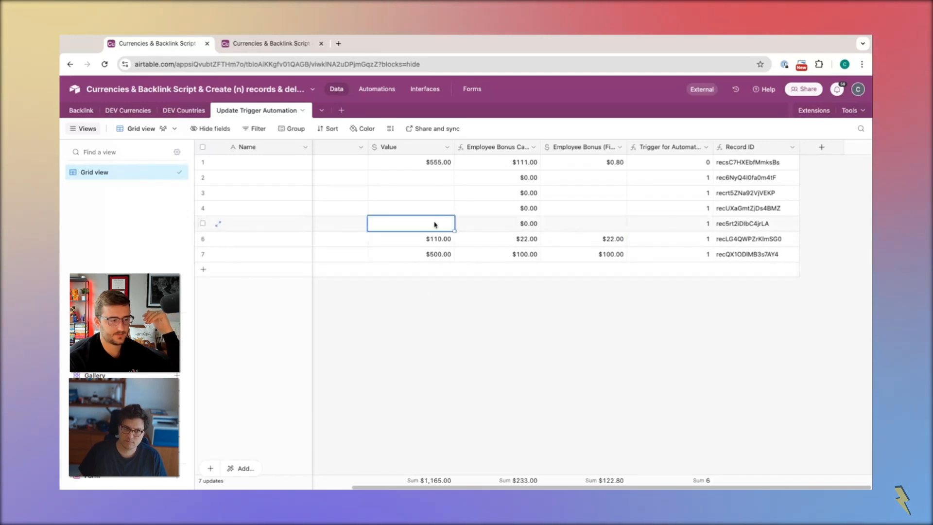
{"action": "type", "text": "100"}
{"action": "left_click", "coordinate": [435, 303]}
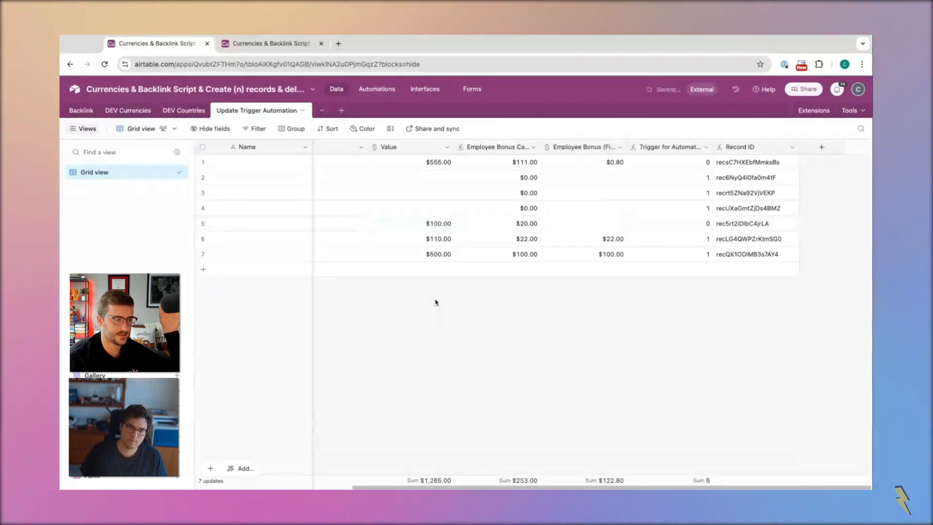
Set the fourth record's Value to 850, and quickly change it to 500 to simulate edits during the delay
{"action": "left_click", "coordinate": [432, 212]}
{"action": "type", "text": "850"}
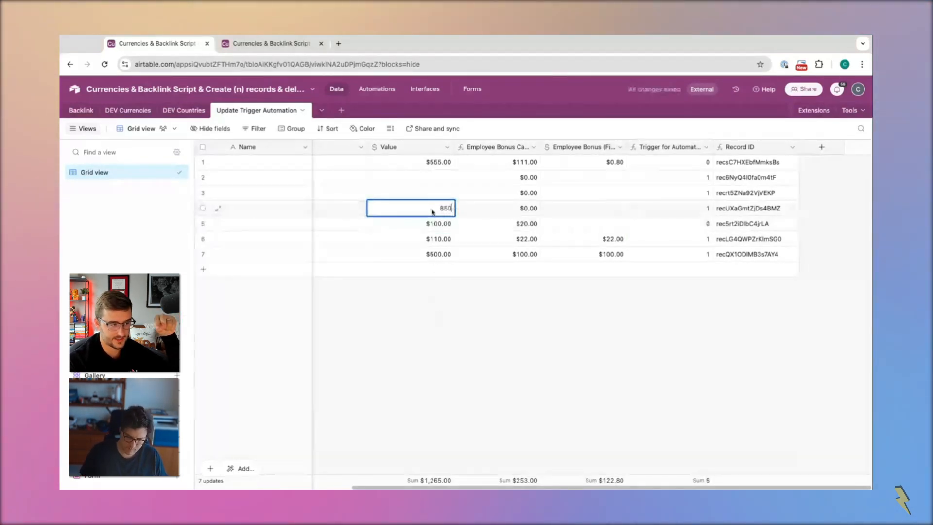
{"action": "left_click", "coordinate": [417, 327]}
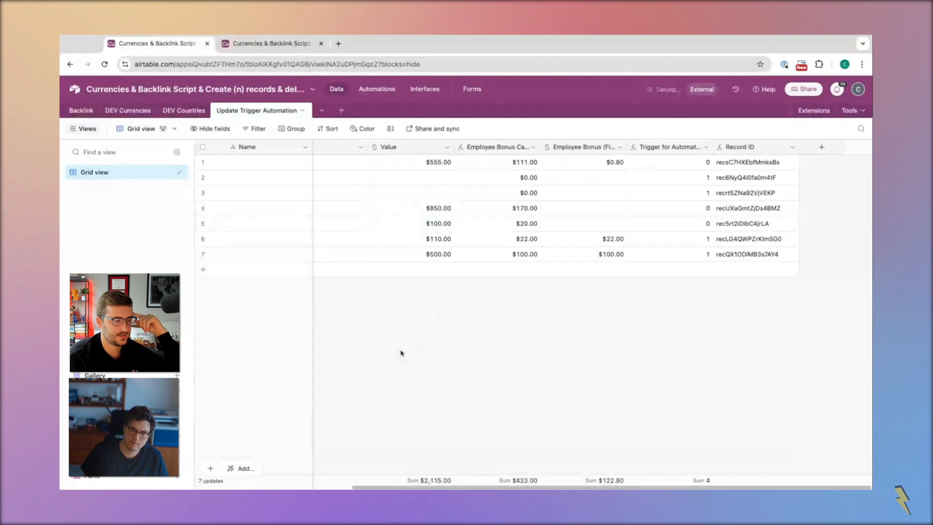
{"action": "left_click", "coordinate": [434, 208]}
{"action": "type", "text": "60"}
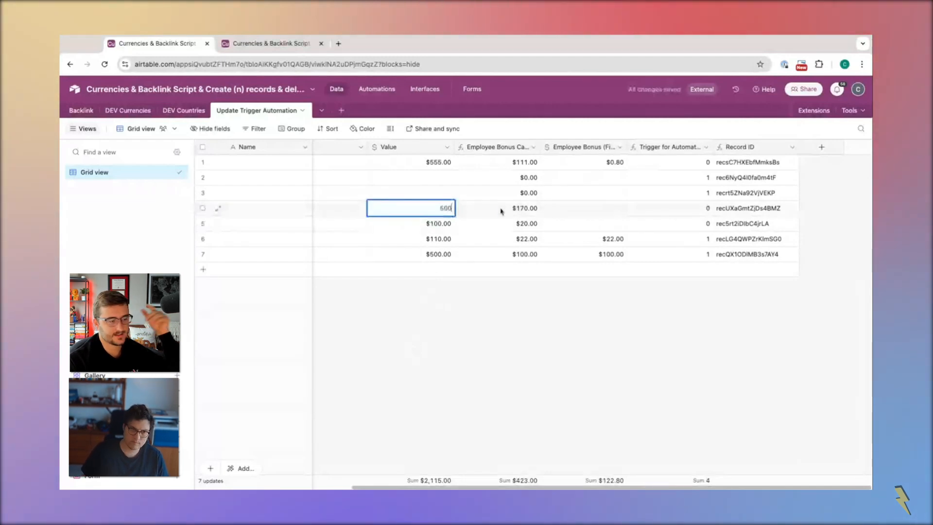
{"action": "type", "text": "0"}
{"action": "left_click", "coordinate": [458, 355]}
Change the fourth record's Value to 250
{"action": "left_click", "coordinate": [439, 213]}
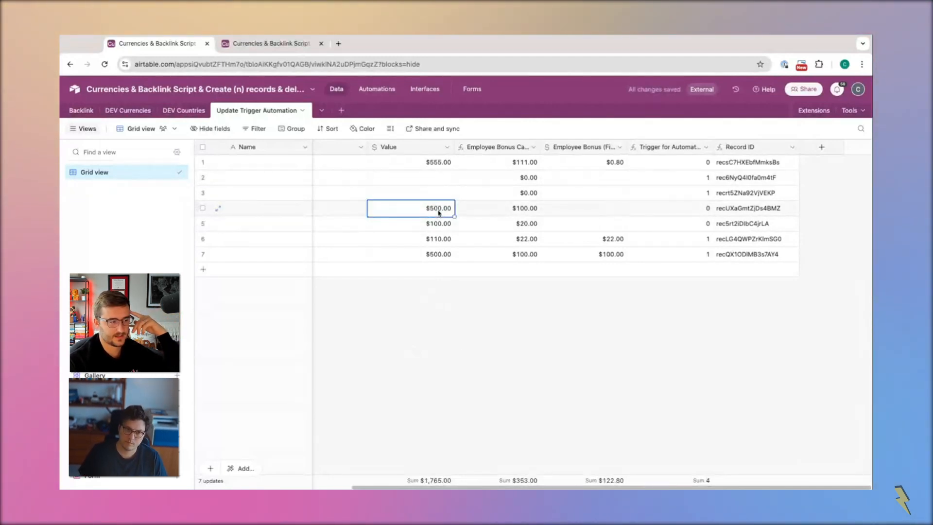
{"action": "type", "text": "250"}
{"action": "left_click", "coordinate": [465, 339]}
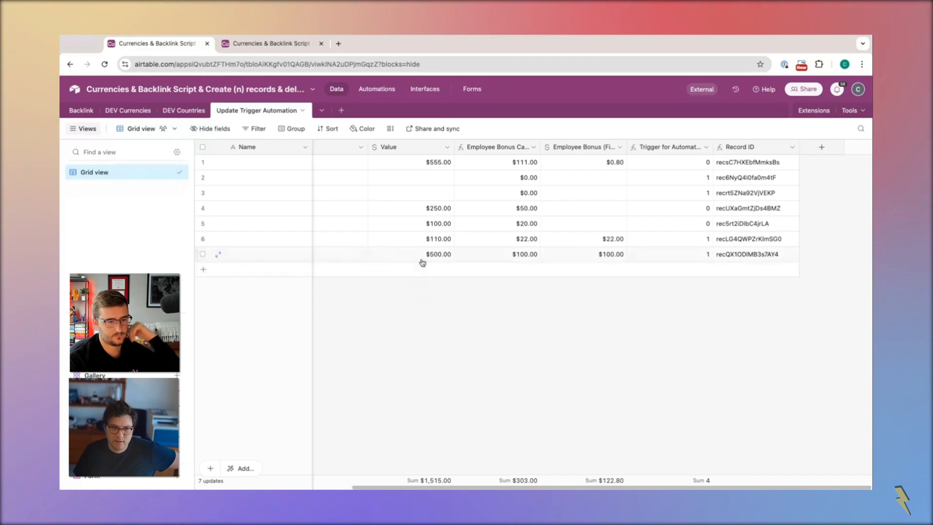
{"action": "left_click", "coordinate": [431, 209]}
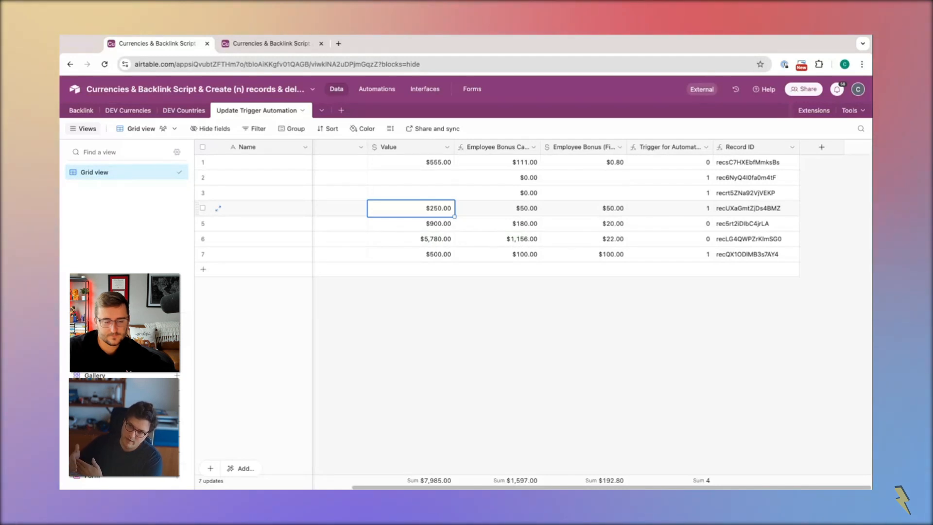
Insert a Last modified time field directly after Value that tracks only the Value field
{"action": "right_click", "coordinate": [427, 147]}
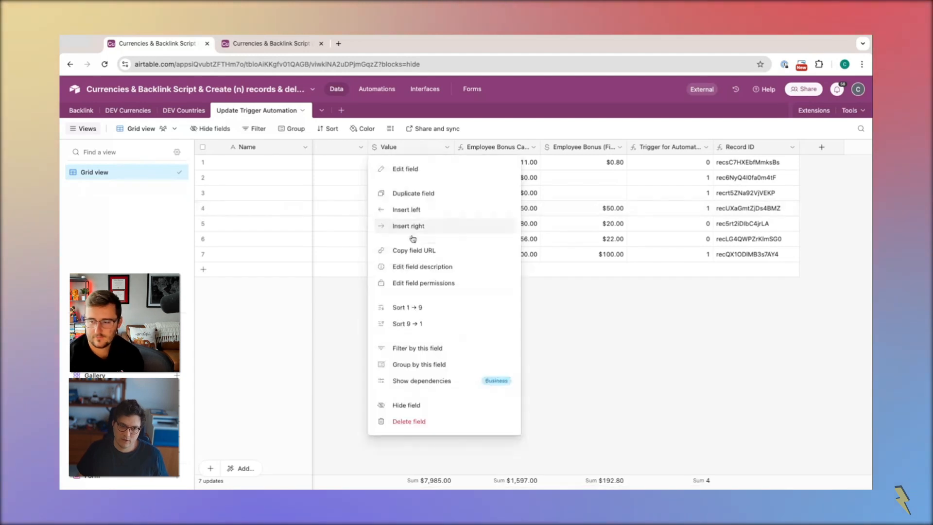
{"action": "left_click", "coordinate": [417, 227]}
{"action": "scroll", "coordinate": [499, 335], "scroll_direction": "down", "scroll_amount": 6}
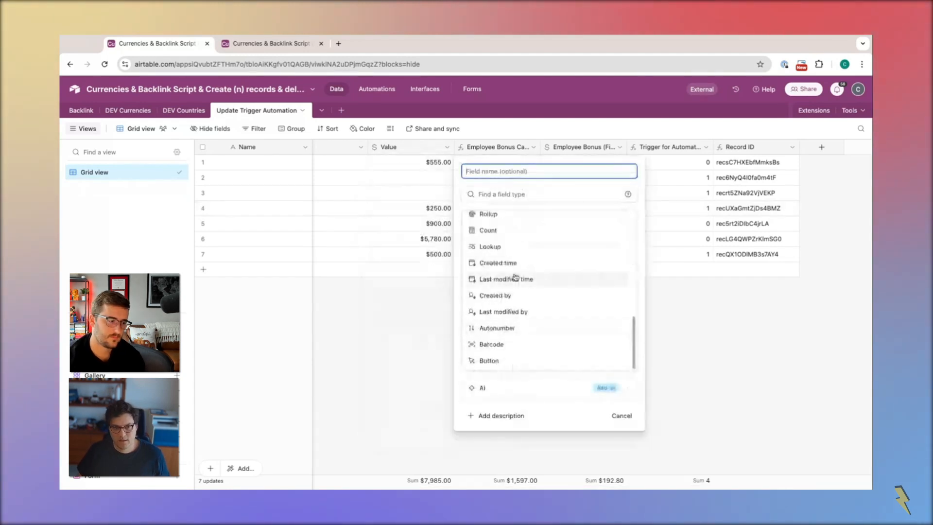
{"action": "left_click", "coordinate": [501, 277]}
{"action": "left_click", "coordinate": [493, 276]}
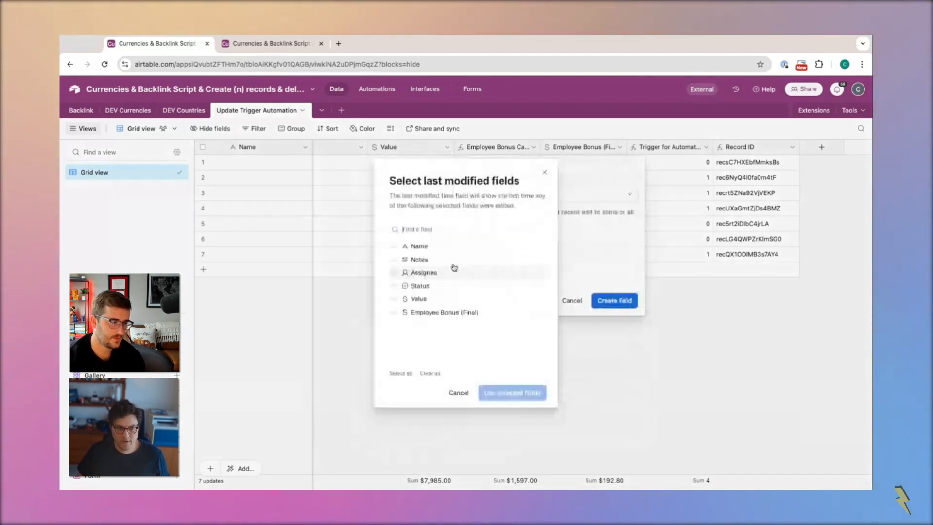
{"action": "left_click", "coordinate": [408, 299]}
{"action": "left_click", "coordinate": [513, 392]}
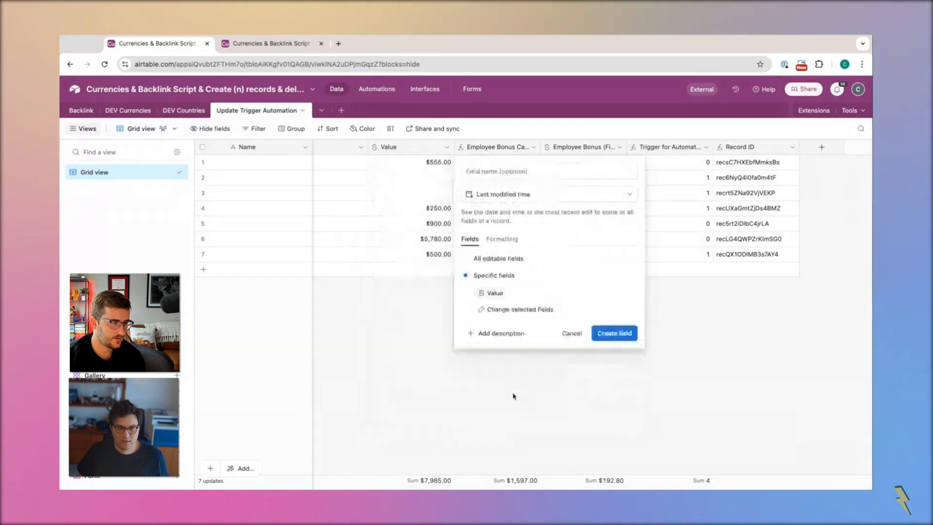
{"action": "left_click", "coordinate": [614, 333]}
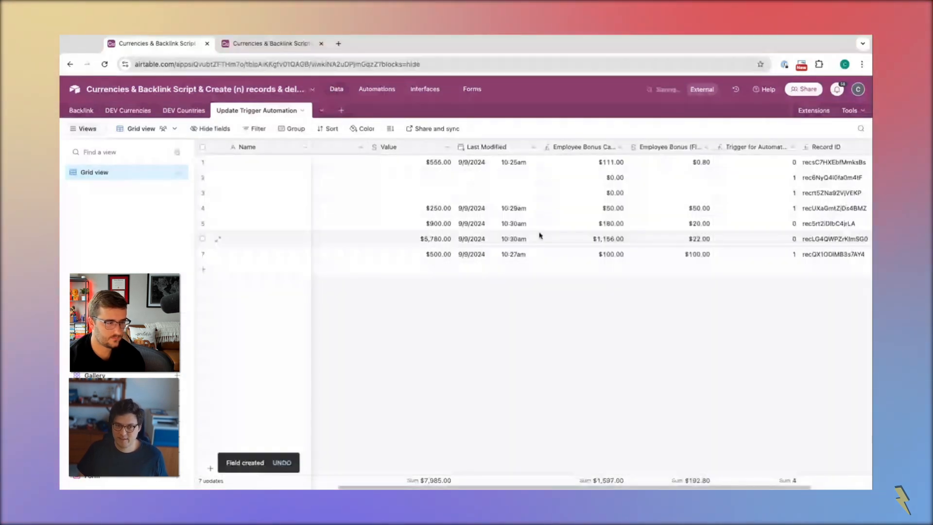
{"action": "left_click", "coordinate": [534, 147]}
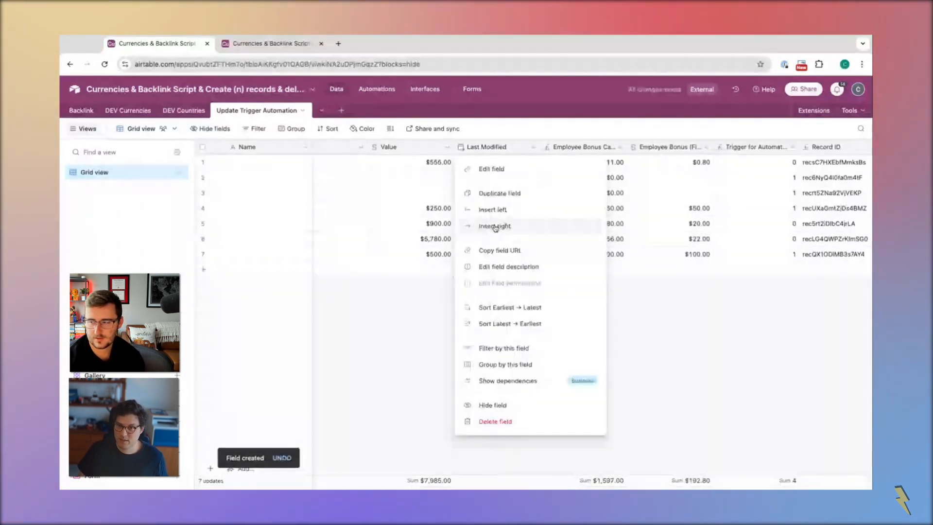
{"action": "left_click", "coordinate": [495, 227]}
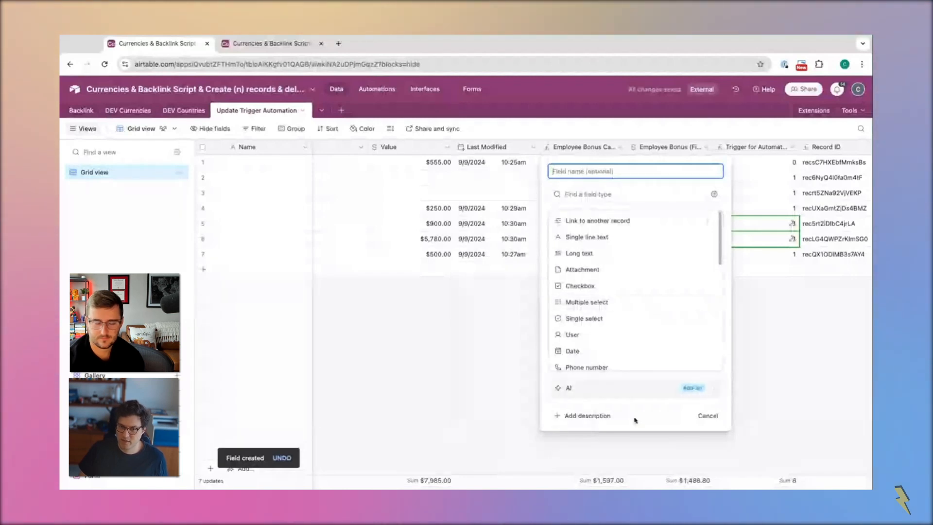
{"action": "left_click", "coordinate": [708, 421]}
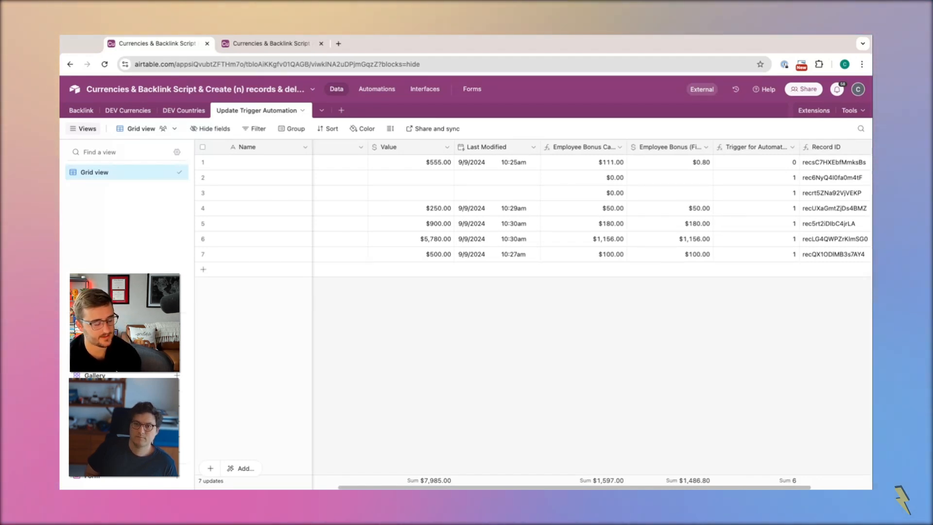
Review the delay script in the Run a script action and the bonus and trigger fields in the table
{"action": "left_click", "coordinate": [273, 45]}
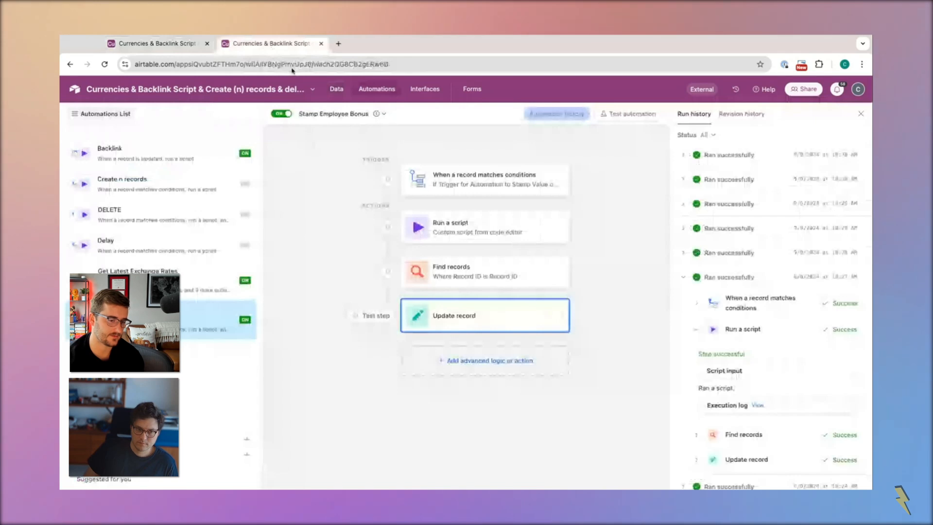
{"action": "left_click", "coordinate": [460, 232]}
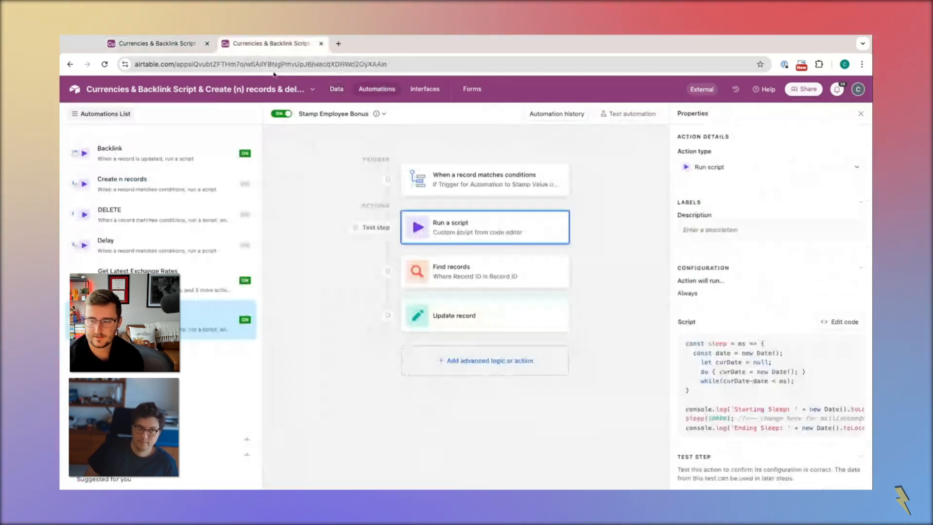
{"action": "left_click", "coordinate": [164, 44]}
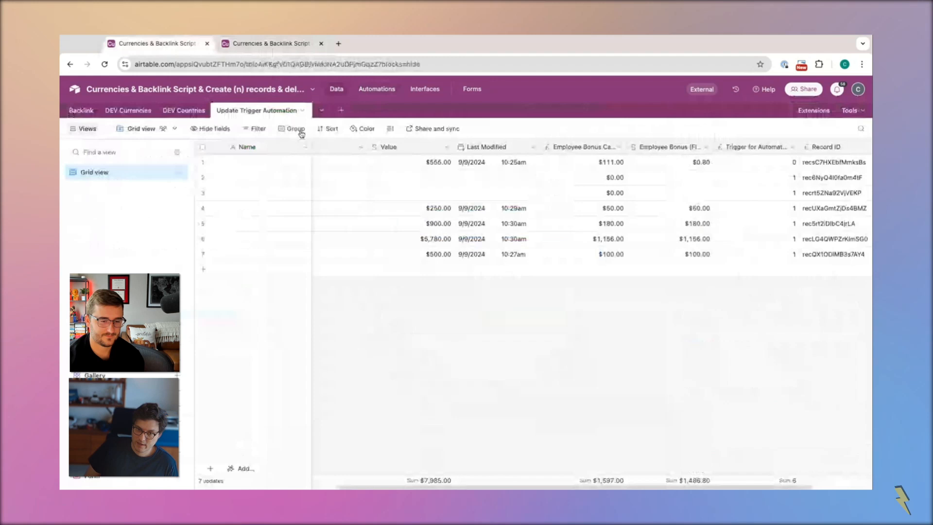
{"action": "scroll", "coordinate": [701, 264], "scroll_direction": "right", "scroll_amount": 3}
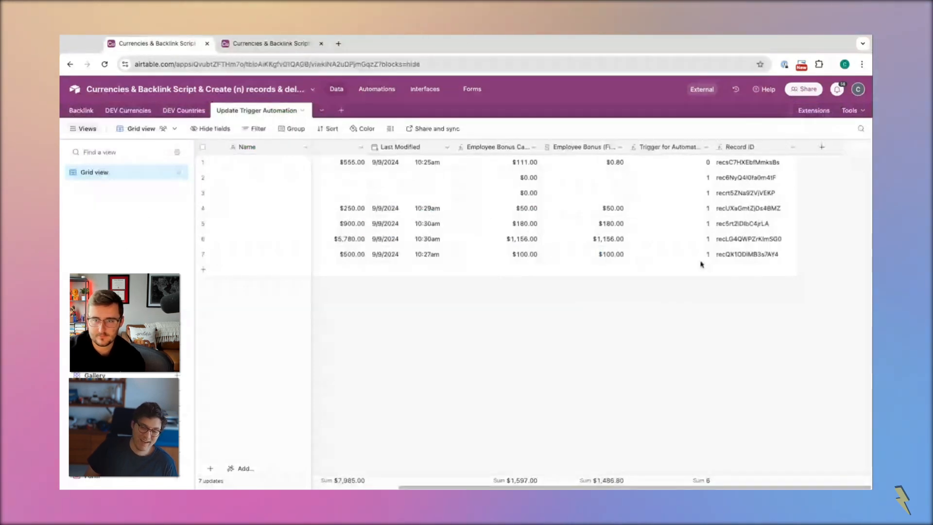